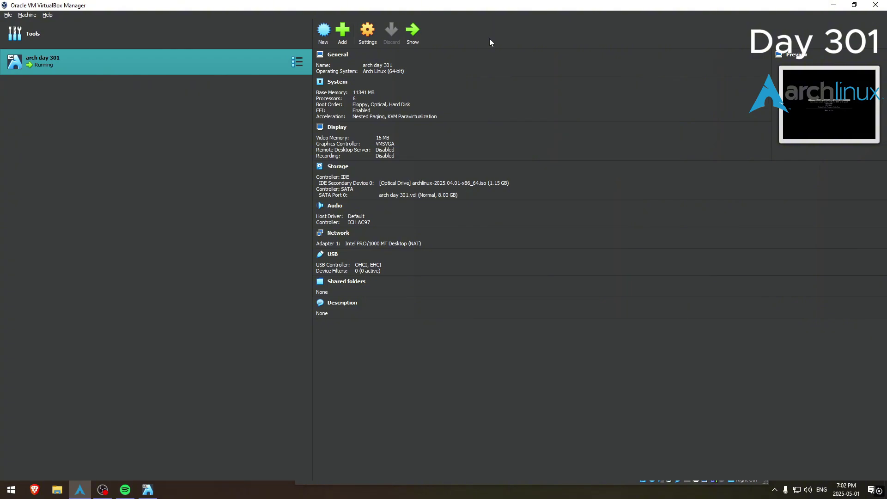
# Bring the running 'arch day 301' VM's window to the front from the taskbar.
pyautogui.click(148, 489)
# Let the VM capture keyboard and mouse, and maximize its window while the Arch ISO boots.
pyautogui.click(737, 104)
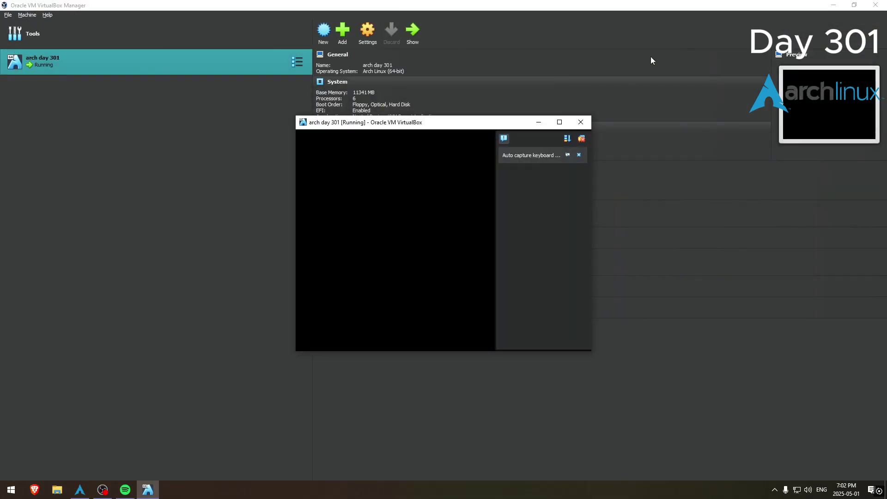
pyautogui.click(560, 122)
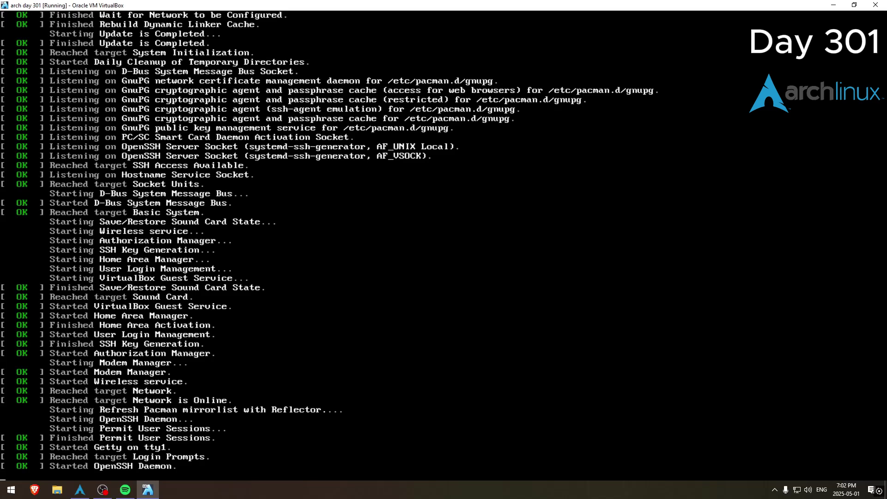
pyautogui.write('cfdisk ')
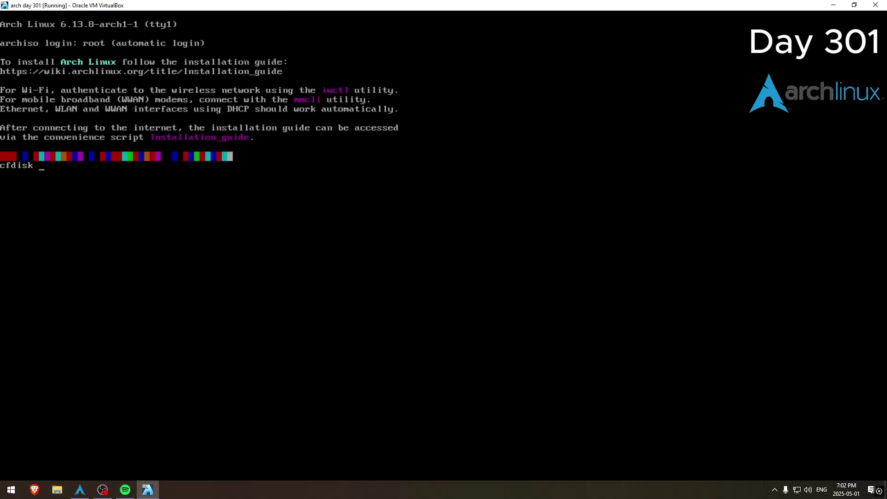
pyautogui.write('/dev/sda')
# Use cfdisk on /dev/sda to create 700M, 2G and leftover-space partitions, then write the table.
pyautogui.press('Return')
pyautogui.press('Return')
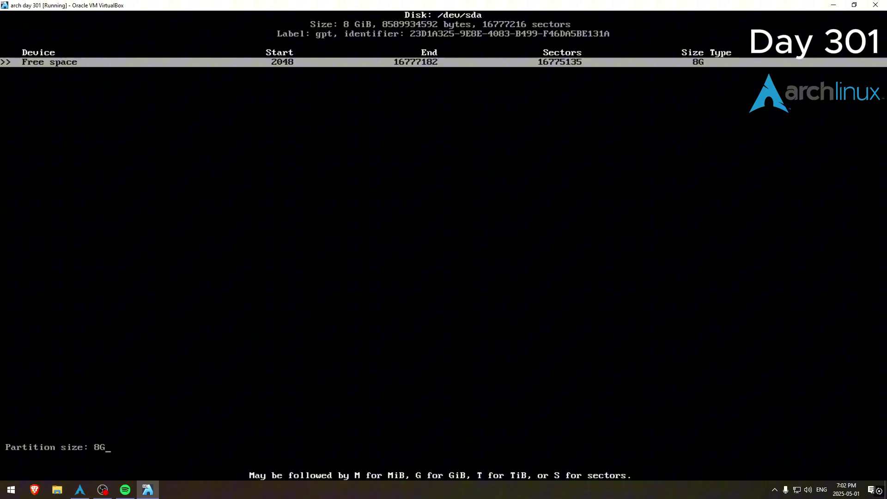
pyautogui.press('BackSpace')
pyautogui.press('BackSpace')
pyautogui.write('8')
pyautogui.press('BackSpace')
pyautogui.write('700')
pyautogui.press('Return')
pyautogui.press('Return')
pyautogui.press('BackSpace')
pyautogui.press('BackSpace')
pyautogui.press('BackSpace')
pyautogui.press('BackSpace')
pyautogui.write('2')
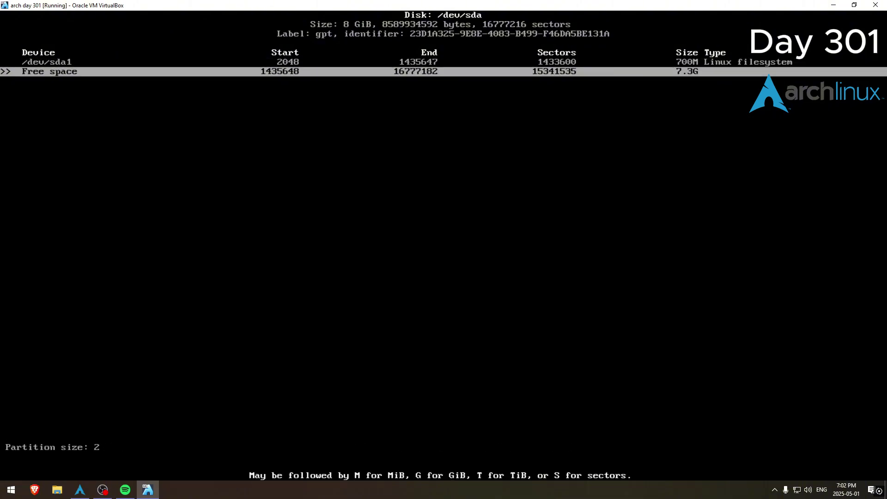
pyautogui.press('Return')
pyautogui.press('Return')
pyautogui.press('Return')
pyautogui.press('Right')
pyautogui.press('Right')
pyautogui.press('Right')
pyautogui.press('Return')
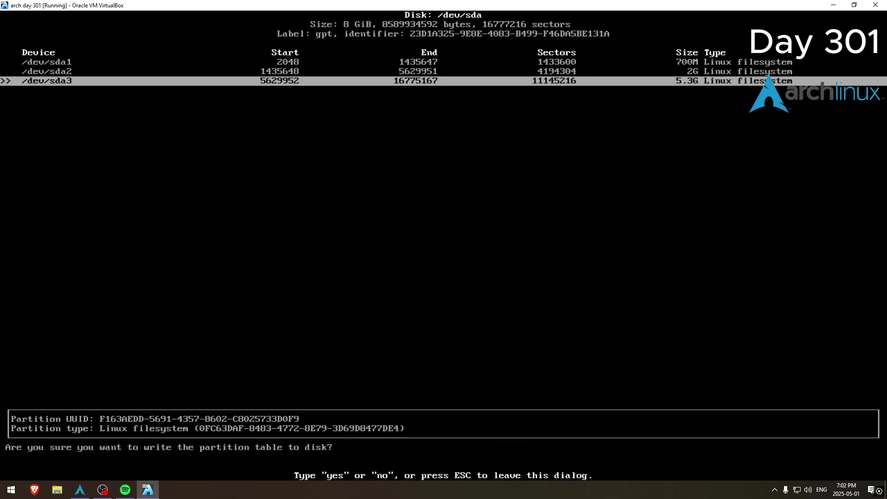
pyautogui.write('yrd')
pyautogui.press('BackSpace')
pyautogui.press('BackSpace')
pyautogui.write('es')
pyautogui.press('Return')
pyautogui.press('Return')
pyautogui.write('m')
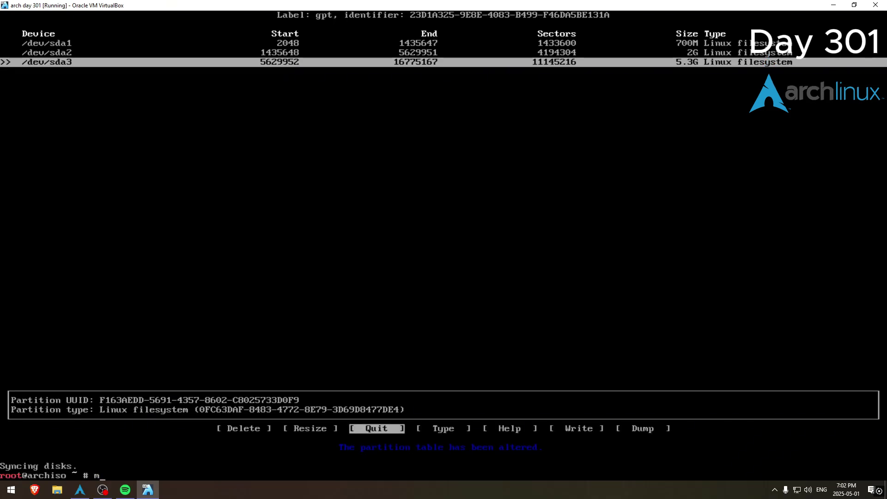
pyautogui.write('kfs.ext4 /dev/')
pyautogui.write('sda3')
# Format sda3 as ext4, sda2 as swap and sda1 as FAT32.
pyautogui.press('Return')
pyautogui.write('m')
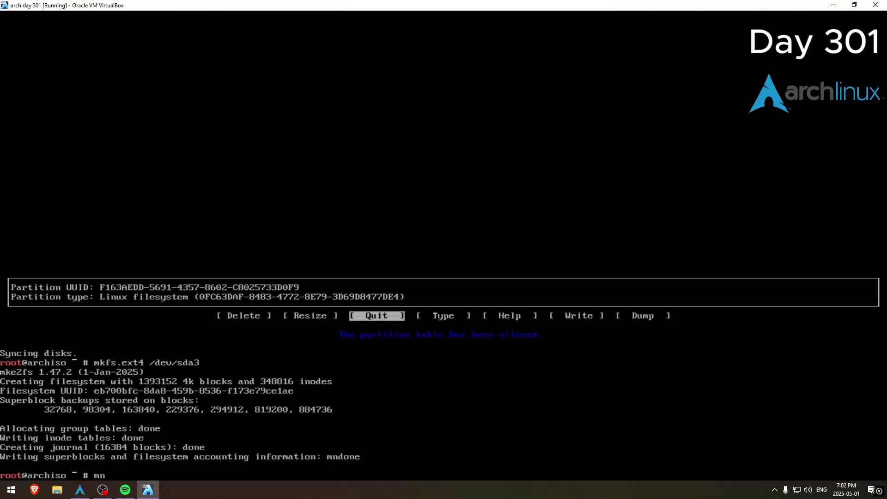
pyautogui.write('kswap /dev/sd')
pyautogui.write('a2')
pyautogui.press('Return')
pyautogui.write('mkfs.fat')
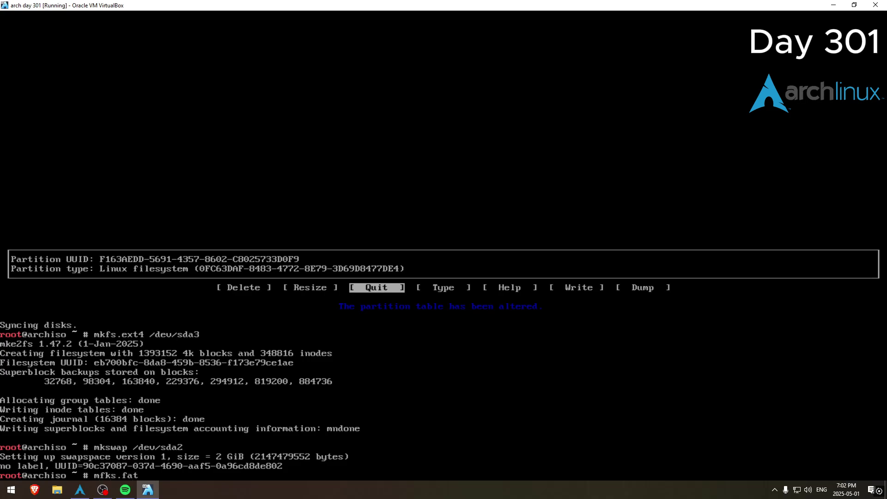
pyautogui.press('BackSpace')
pyautogui.press('BackSpace')
pyautogui.press('BackSpace')
pyautogui.press('BackSpace')
pyautogui.press('BackSpace')
pyautogui.press('BackSpace')
pyautogui.write('kf')
pyautogui.write('s.fat -F')
pyautogui.write(' 32 /e')
pyautogui.press('BackSpace')
pyautogui.write('dev/sd')
pyautogui.write('a1')
pyautogui.press('Return')
pyautogui.write('mount ')
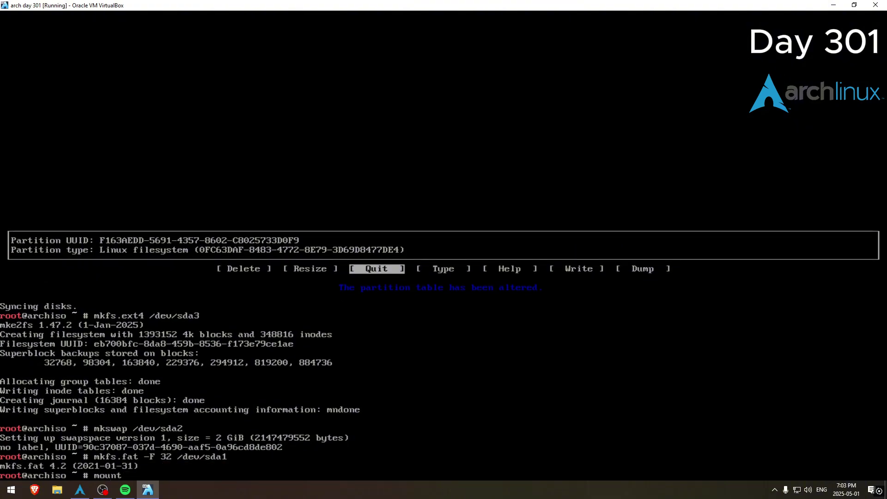
pyautogui.write('/dev/sda3 /mnt')
# Mount sda3 at /mnt and sda1 at /mnt/boot, then enable swap on sda2.
pyautogui.press('Return')
pyautogui.write(',p')
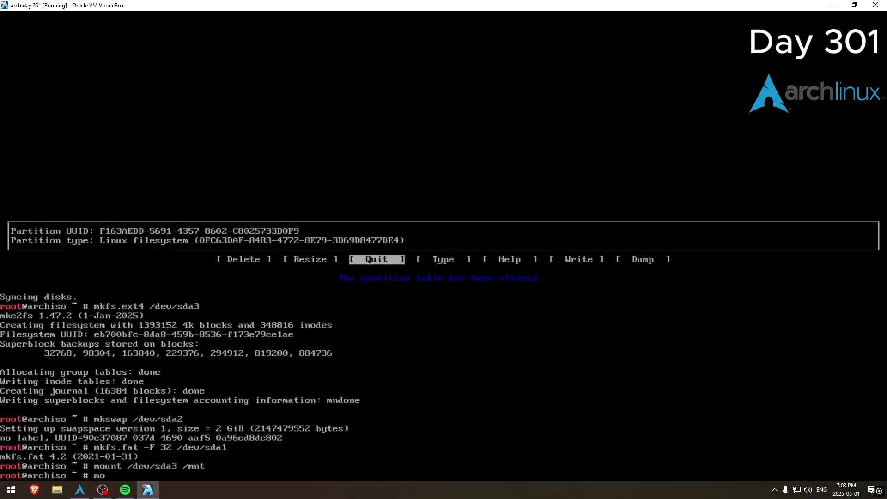
pyautogui.write('unt --mkdir /de')
pyautogui.write('v/sda1 /mnt.')
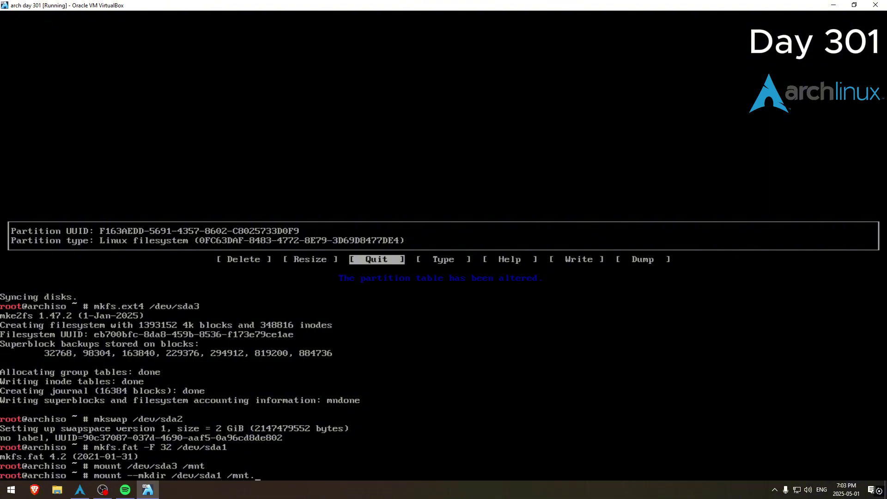
pyautogui.press('BackSpace')
pyautogui.write('/bp')
pyautogui.write('oot')
pyautogui.press('Return')
pyautogui.write('swapon /de')
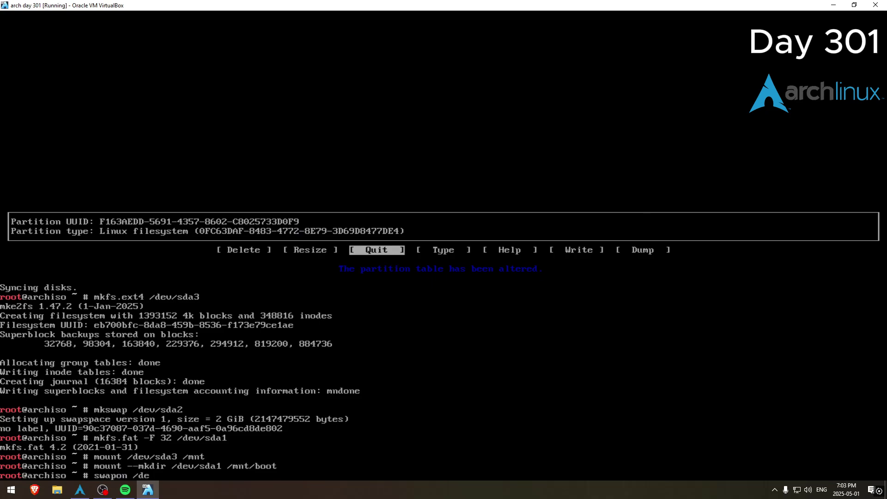
pyautogui.write('v/sda2')
pyautogui.press('Return')
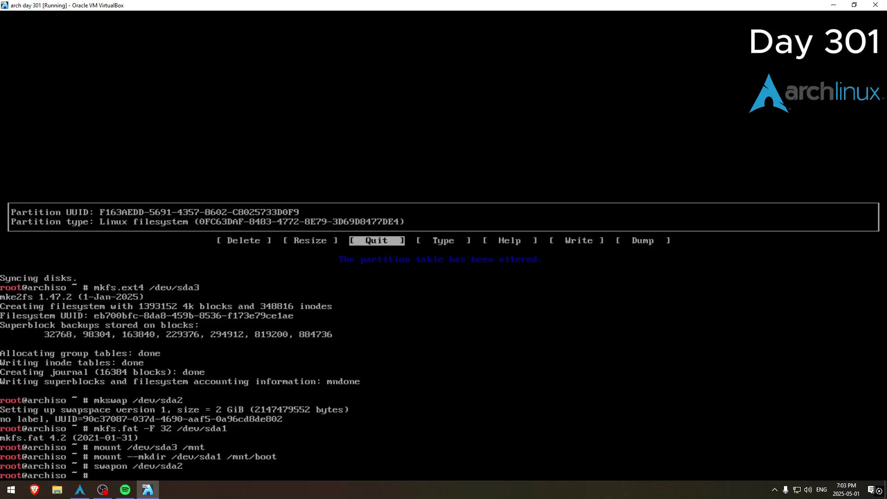
pyautogui.write('pacstra')
# Pacstrap base, linux-zen, linux-firmware, networkmanager, screenfetch, cowsay, lolcat, nano, grub and efibootmgr into /mnt.
pyautogui.press('BackSpace')
pyautogui.press('BackSpace')
pyautogui.press('BackSpace')
pyautogui.write('y')
pyautogui.press('BackSpace')
pyautogui.press('BackSpace')
pyautogui.write('trap /mn')
pyautogui.press('BackSpace')
pyautogui.write('t ba')
pyautogui.write('se linux-z')
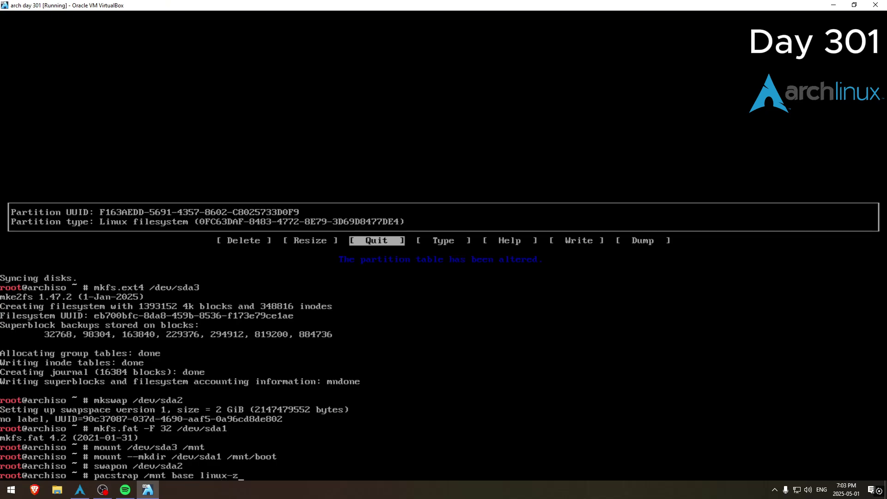
pyautogui.write('en linux-firm')
pyautogui.write('ware netwok')
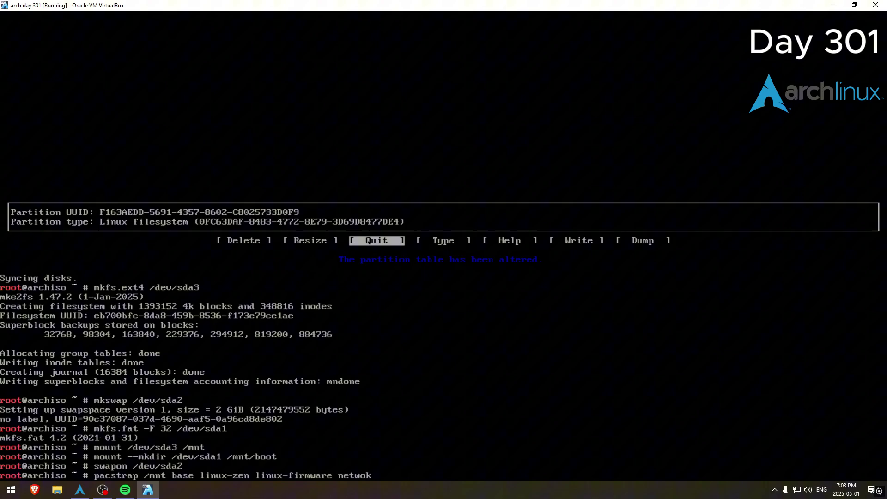
pyautogui.press('BackSpace')
pyautogui.write('rkmanager scr')
pyautogui.write('eenfetch cow')
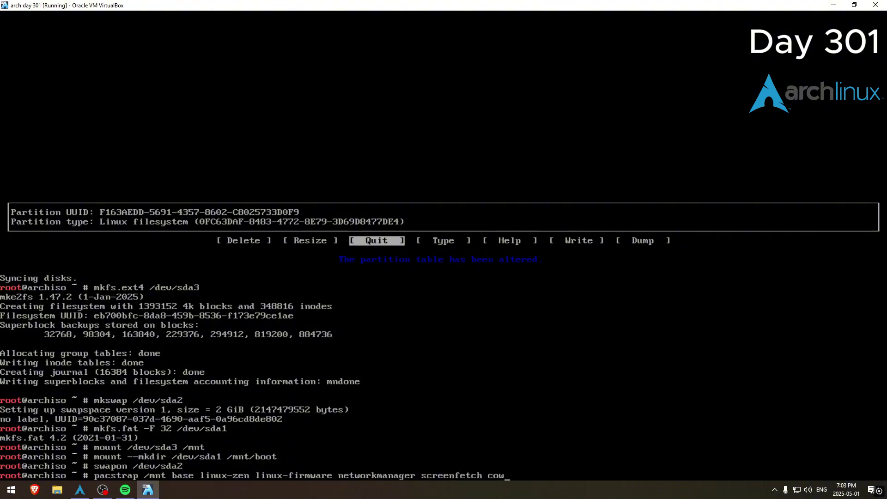
pyautogui.write('say lolcat ba')
pyautogui.press('BackSpace')
pyautogui.press('BackSpace')
pyautogui.write('nano grub efiboot')
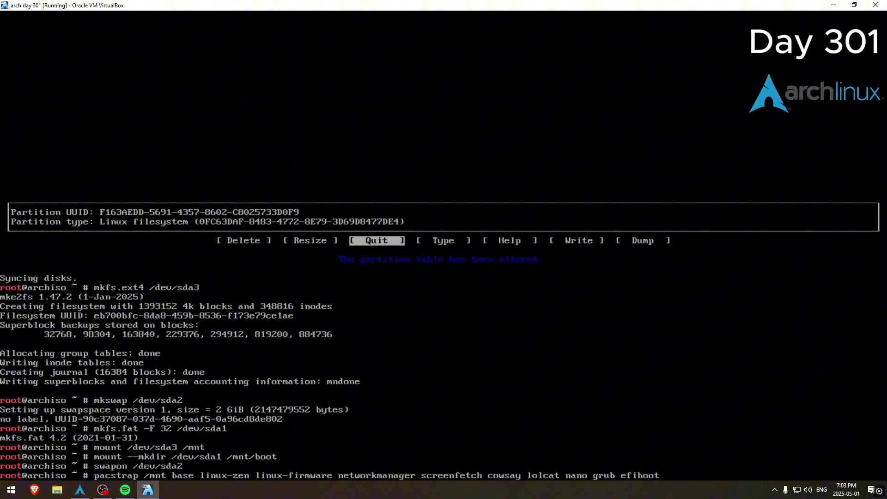
pyautogui.write('mgr')
pyautogui.press('Return')
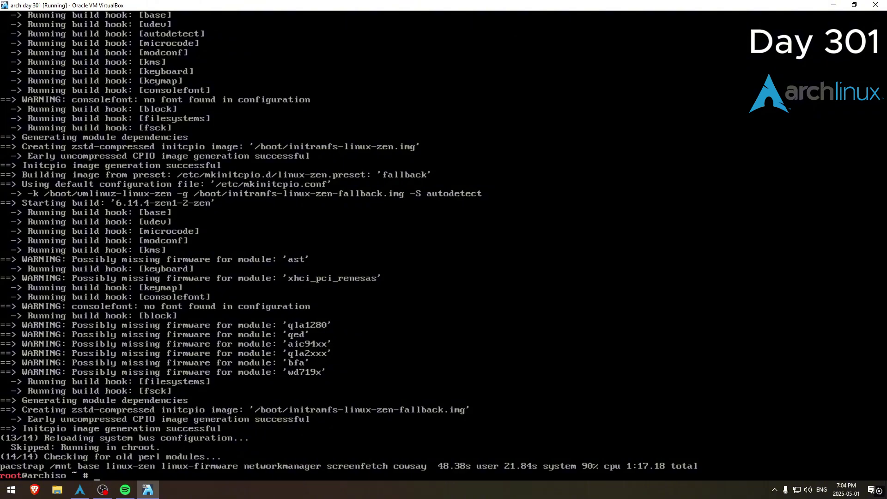
pyautogui.write('gen')
pyautogui.write('fstab')
pyautogui.write(' -U /')
pyautogui.write('mn')
pyautogui.write('t >> /m')
pyautogui.write('.')
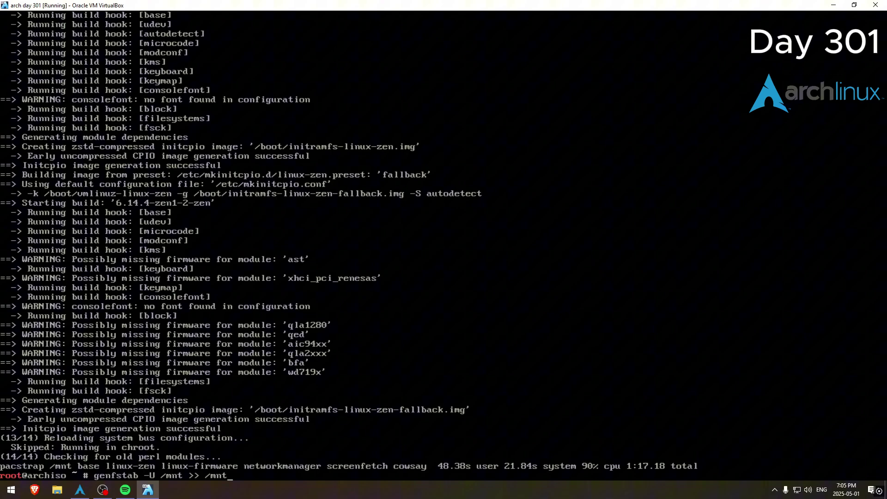
pyautogui.write('/er')
# Generate /mnt/etc/fstab with genfstab and arch-chroot into /mnt.
pyautogui.press('BackSpace')
pyautogui.write('tc/fstab')
pyautogui.press('Return')
pyautogui.write('a')
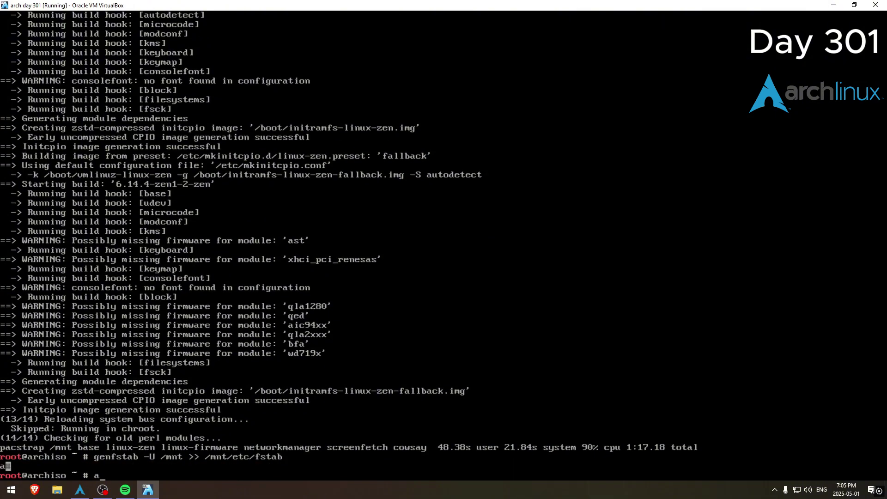
pyautogui.write('rch-choor')
pyautogui.press('BackSpace')
pyautogui.press('BackSpace')
pyautogui.write('root /mnt')
pyautogui.press('Return')
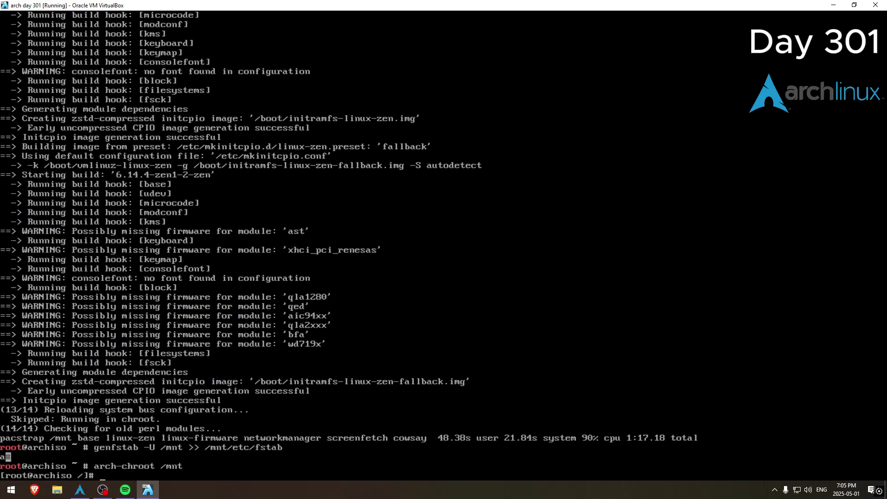
pyautogui.write('ln -sf /usr/')
pyautogui.write('sh')
# Link Canada/Eastern as /etc/localtime and sync the hardware clock with hwclock --systohc.
pyautogui.press('Tab')
pyautogui.write('zoneinfo/C')
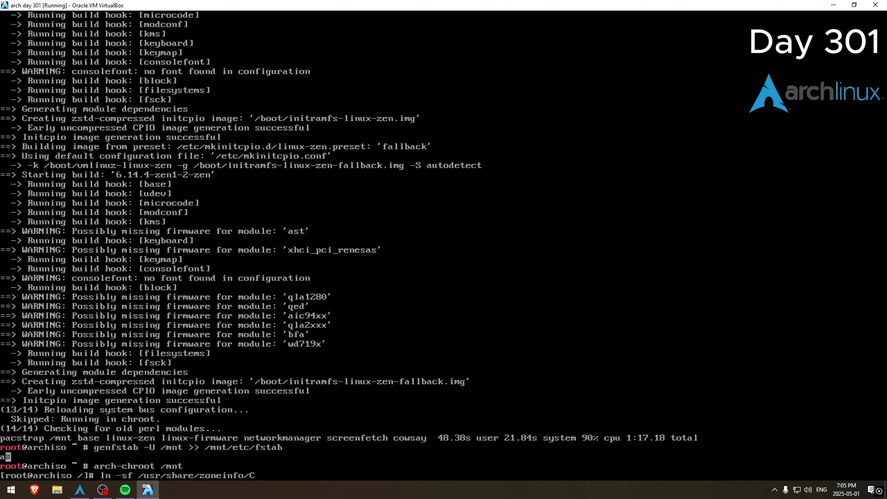
pyautogui.write('anq')
pyautogui.press('Tab')
pyautogui.write('Ea')
pyautogui.write('s')
pyautogui.press('Tab')
pyautogui.write('/etc/loclt')
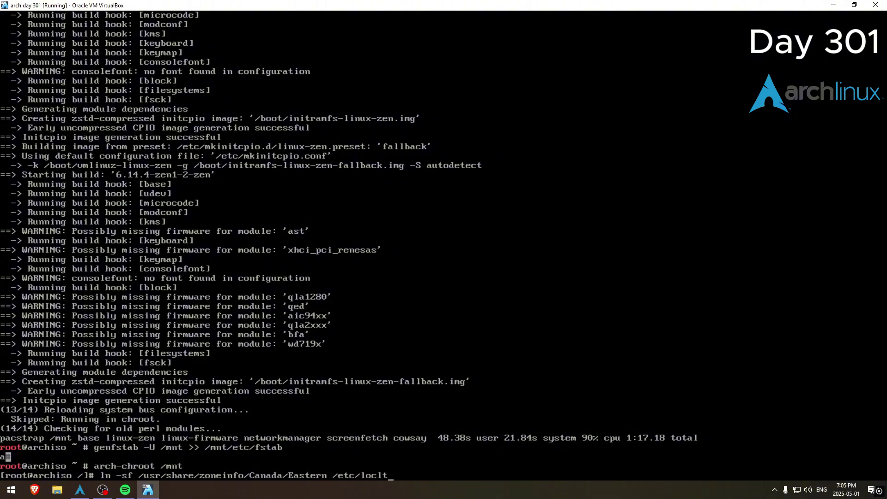
pyautogui.write('ime')
pyautogui.press('BackSpace')
pyautogui.press('BackSpace')
pyautogui.press('BackSpace')
pyautogui.write('alti')
pyautogui.write('me')
pyautogui.press('Return')
pyautogui.write('hwcl')
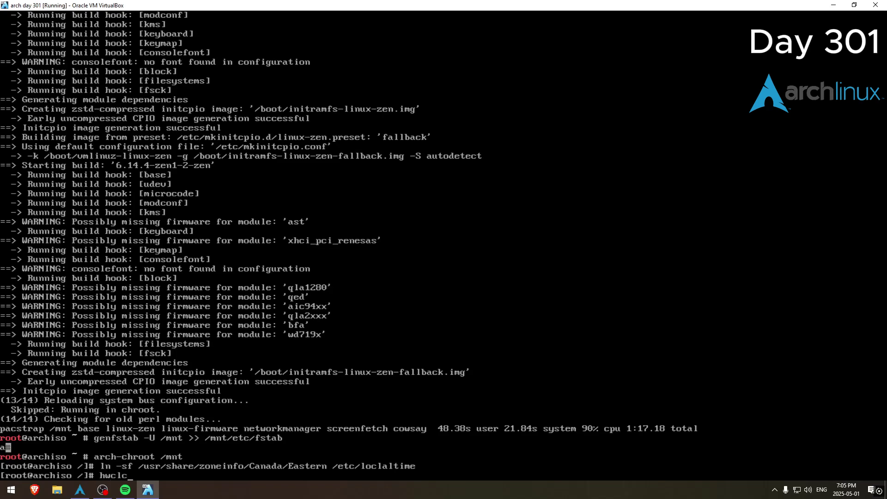
pyautogui.write('ock --systo')
pyautogui.write('hc')
pyautogui.press('Return')
pyautogui.write('nano/et')
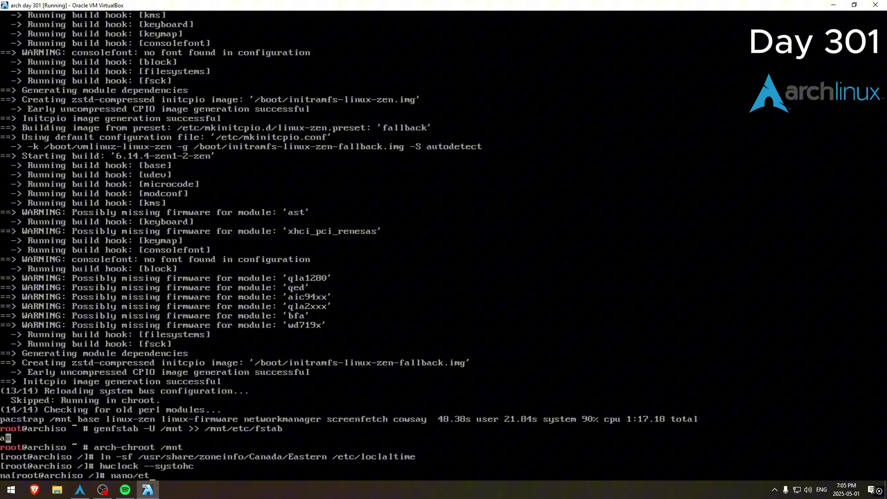
pyautogui.press('BackSpace')
pyautogui.press('BackSpace')
pyautogui.press('BackSpace')
pyautogui.write('/etc/lo')
pyautogui.write('cale.ge')
# Uncomment en_US.UTF-8 in /etc/locale.gen with nano, save it, and run locale-gen.
pyautogui.press('Return')
pyautogui.hotkey('ctrl', 'w')
pyautogui.write('en')
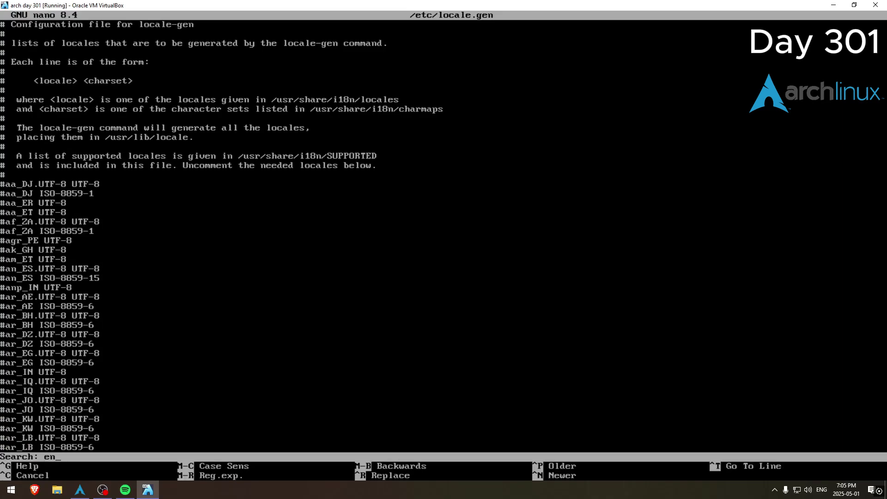
pyautogui.write('US')
pyautogui.press('Return')
pyautogui.press('BackSpace')
pyautogui.hotkey('ctrl', 's')
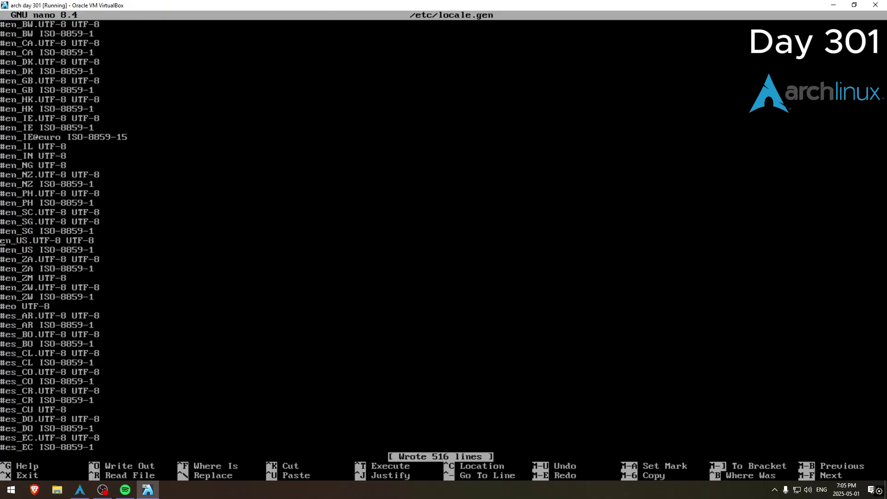
pyautogui.hotkey('ctrl', 'x')
pyautogui.write('locale-')
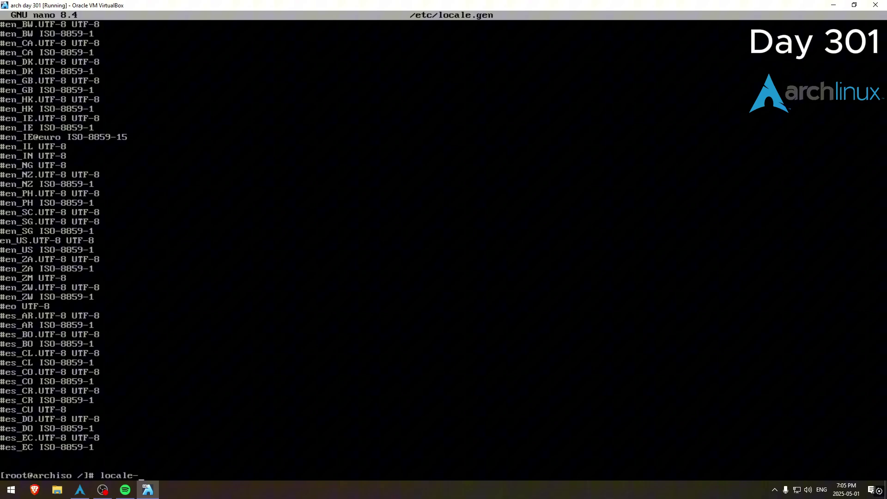
pyautogui.write('gen')
pyautogui.press('Return')
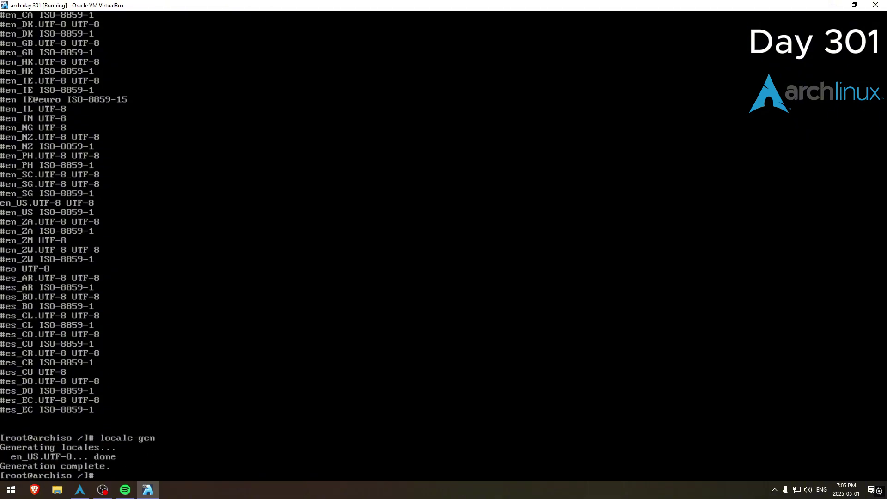
pyautogui.write('nano /etc/')
pyautogui.write('locale.c')
pyautogui.write('onf')
# Write LANG=en_US.UTF-8 into /etc/locale.conf in nano and save it.
pyautogui.press('Return')
pyautogui.write('LANG')
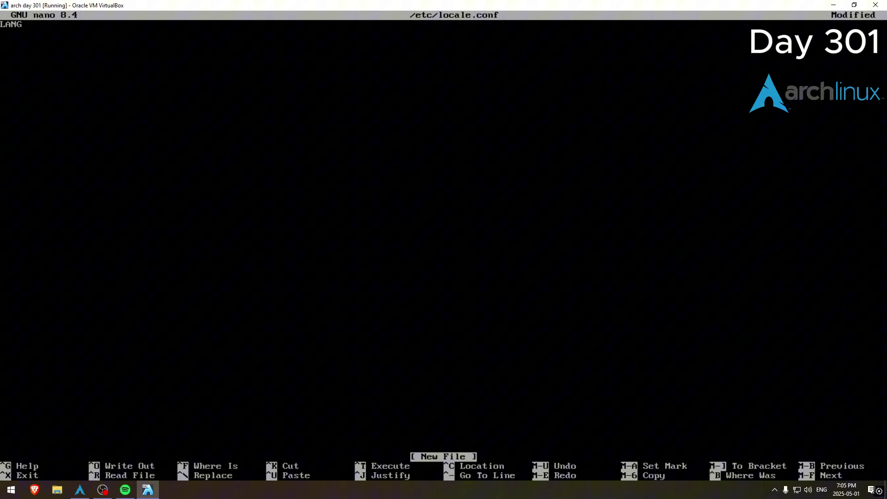
pyautogui.write('=en')
pyautogui.write('_US.')
pyautogui.write('UTF-8')
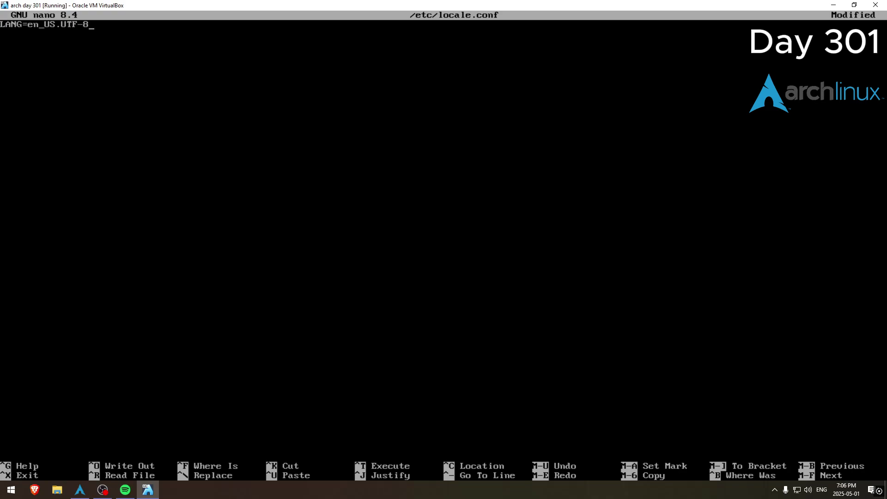
pyautogui.hotkey('ctrl', 'o')
pyautogui.press('Return')
pyautogui.hotkey('ctrl', 'x')
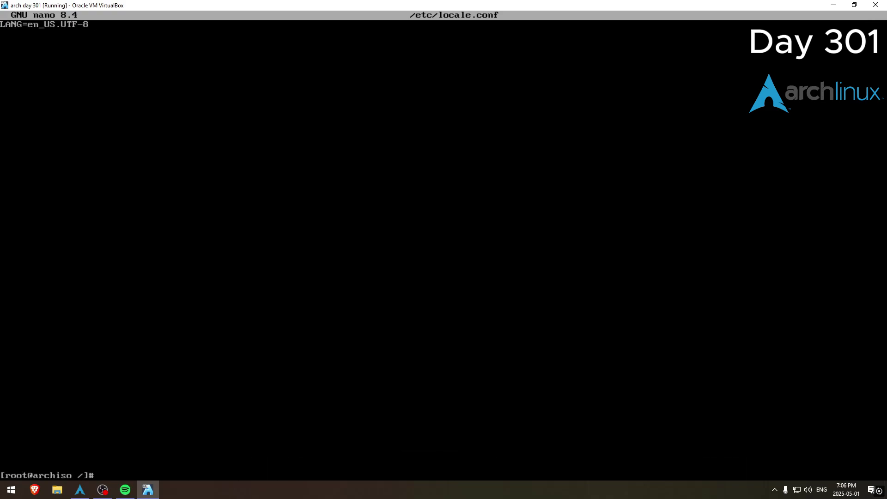
pyautogui.write('grub-inst')
pyautogui.write('treg')
# Run grub-install with target x86_64-efi, EFI directory /boot and bootloader ID GRUB.
pyautogui.press('BackSpace')
pyautogui.press('BackSpace')
pyautogui.press('BackSpace')
pyautogui.write('argte')
pyautogui.press('BackSpace')
pyautogui.write('et=x')
pyautogui.press('BackSpace')
pyautogui.press('BackSpace')
pyautogui.press('BackSpace')
pyautogui.write('x86_64-')
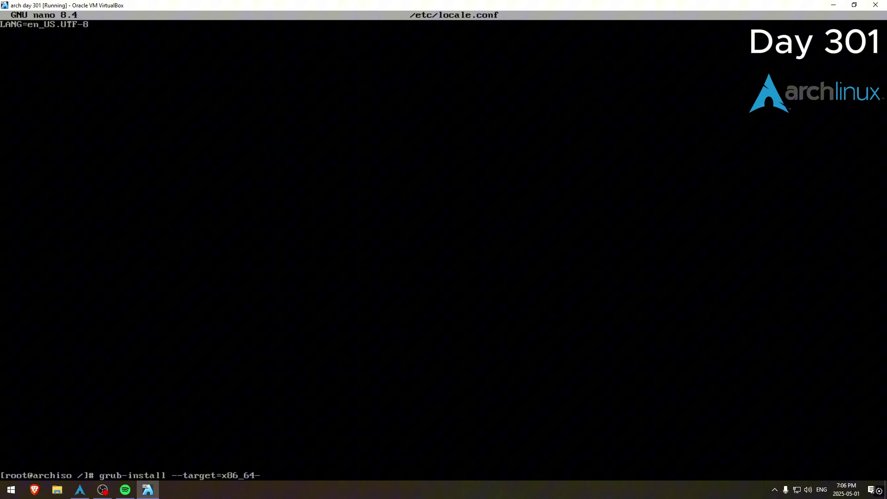
pyautogui.write('efi-dire')
pyautogui.write('ctory=/boot')
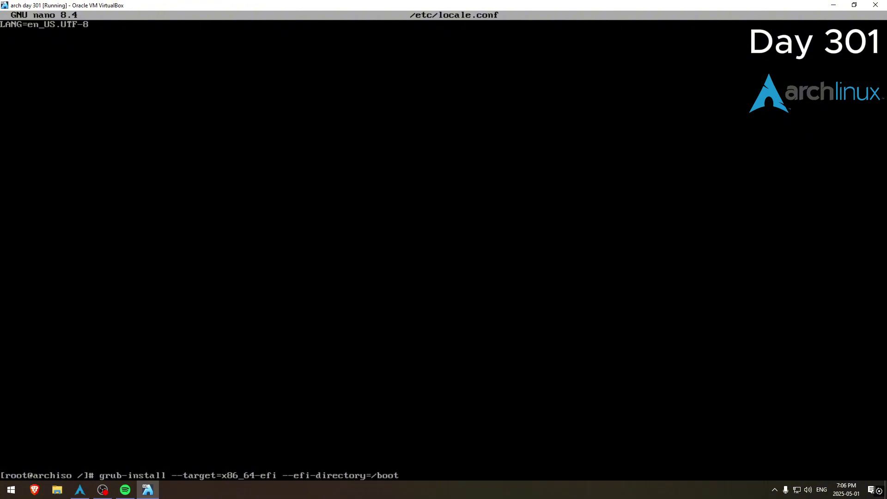
pyautogui.write(' --bootloader-')
pyautogui.write('id=GRUB')
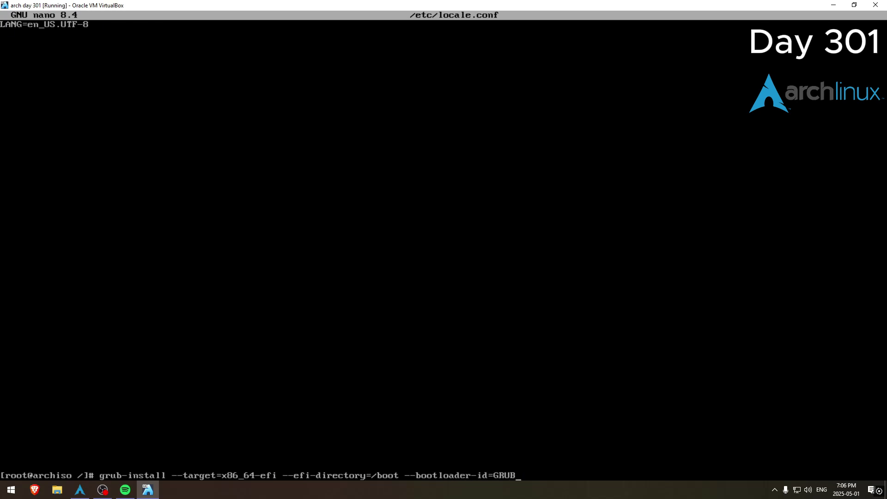
pyautogui.press('Return')
pyautogui.write('grub-mk')
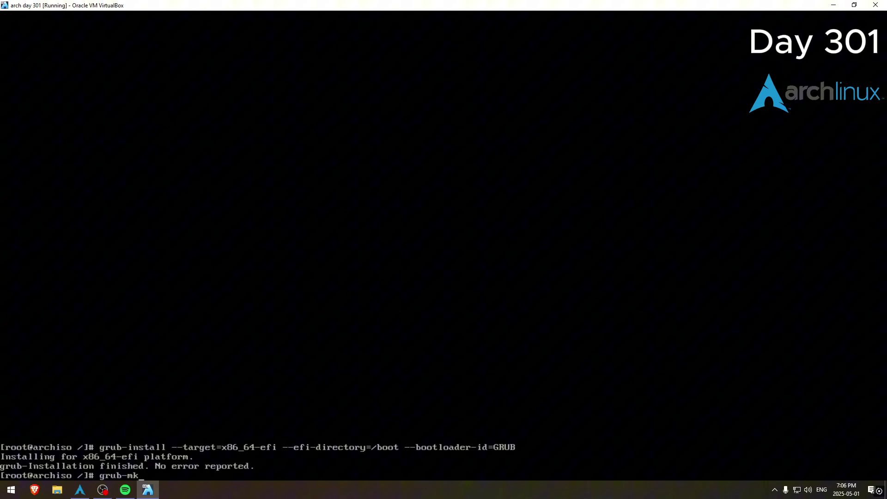
pyautogui.write('config -o /bo')
pyautogui.write('ot/loc')
pyautogui.write('grub')
pyautogui.write('/')
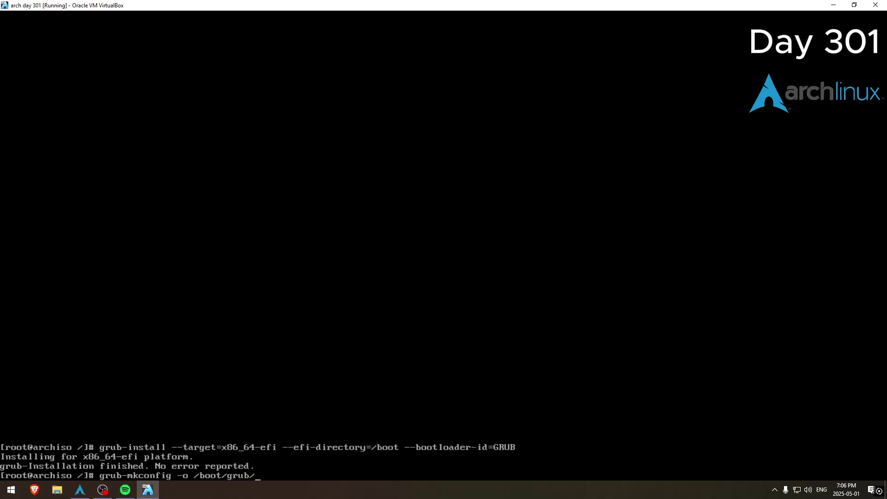
pyautogui.write('gr')
# Run grub-mkconfig -o /boot/grub/grub.cfg to build the GRUB menu.
pyautogui.press('BackSpace')
pyautogui.write('rub.cfg')
pyautogui.press('Return')
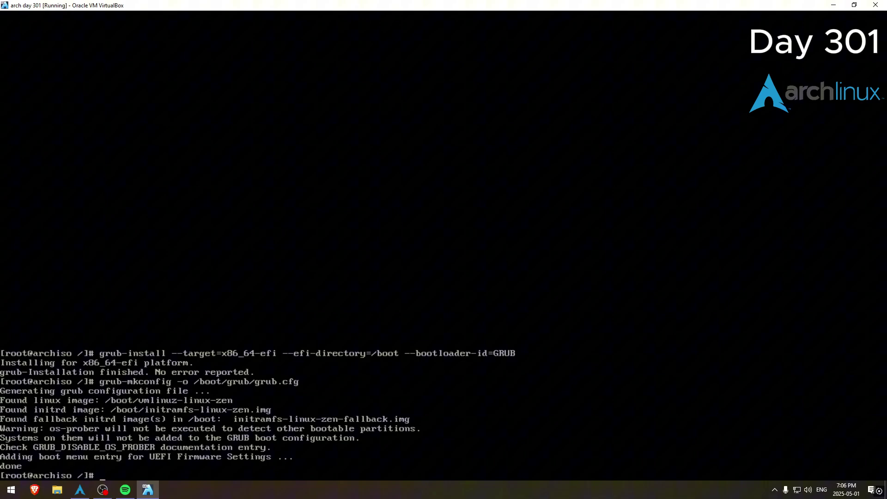
pyautogui.write('syet')
# Correct the typo and enable the NetworkManager service at boot with systemctl.
pyautogui.press('BackSpace')
pyautogui.press('BackSpace')
pyautogui.write('stemc')
pyautogui.write('tl enable Net')
pyautogui.write('workA')
pyautogui.press('BackSpace')
pyautogui.press('BackSpace')
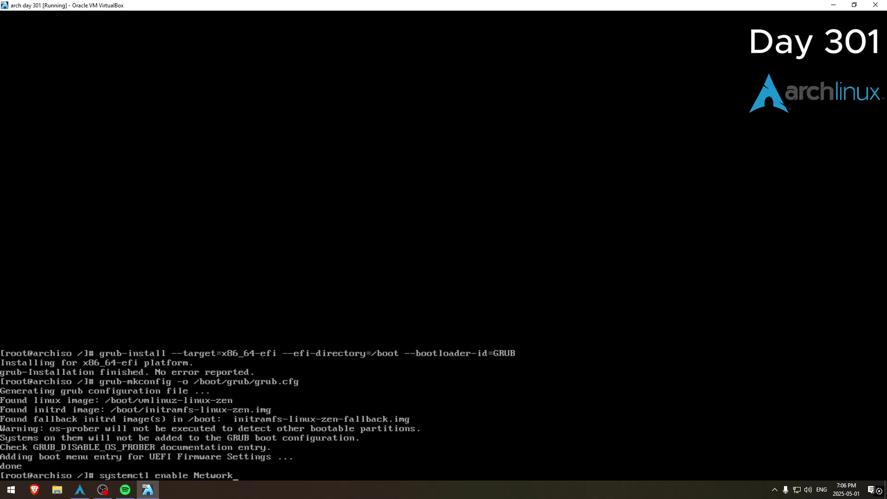
pyautogui.write('anager')
pyautogui.press('Return')
pyautogui.write('pa')
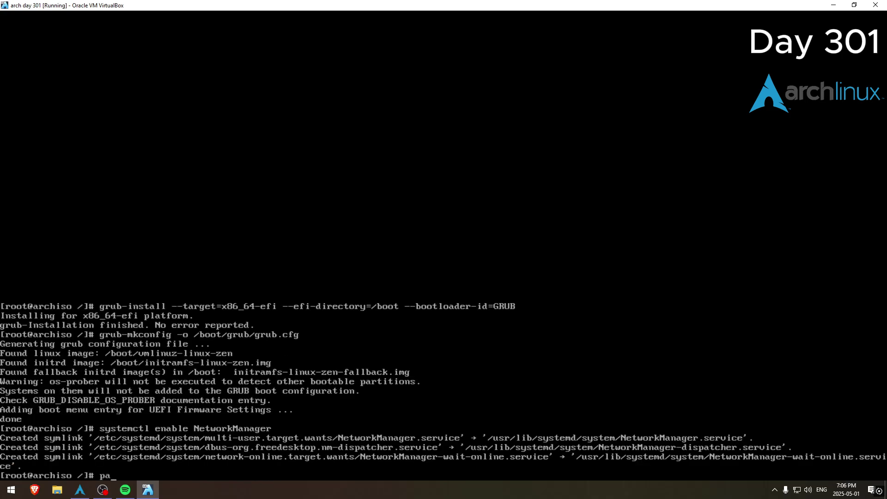
pyautogui.write('sswd')
# Set the root password with passwd, entering it twice, then exit the chroot.
pyautogui.press('Return')
pyautogui.press('Return')
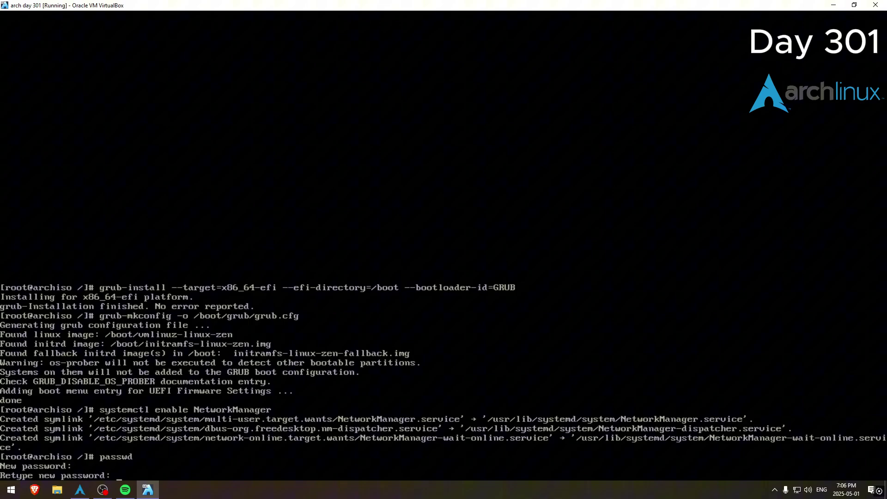
pyautogui.press('Return')
pyautogui.write('exit')
pyautogui.press('Return')
pyautogui.write('eb')
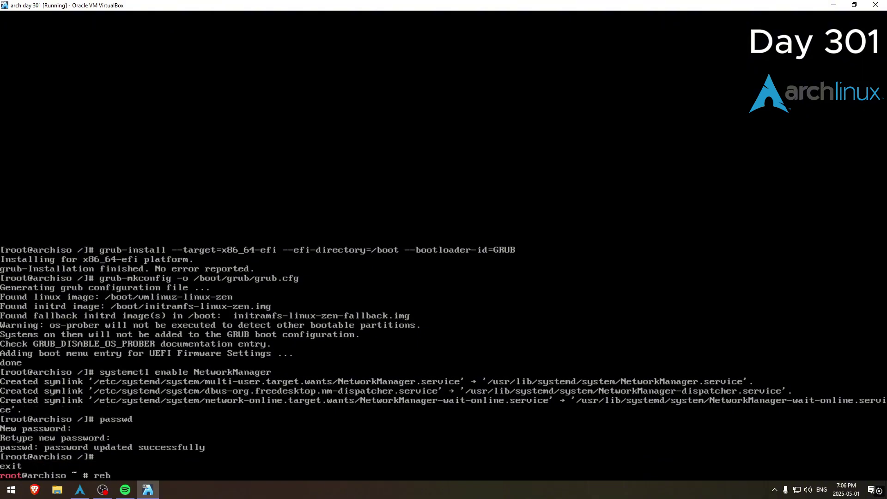
pyautogui.write('oot')
pyautogui.press('Return')
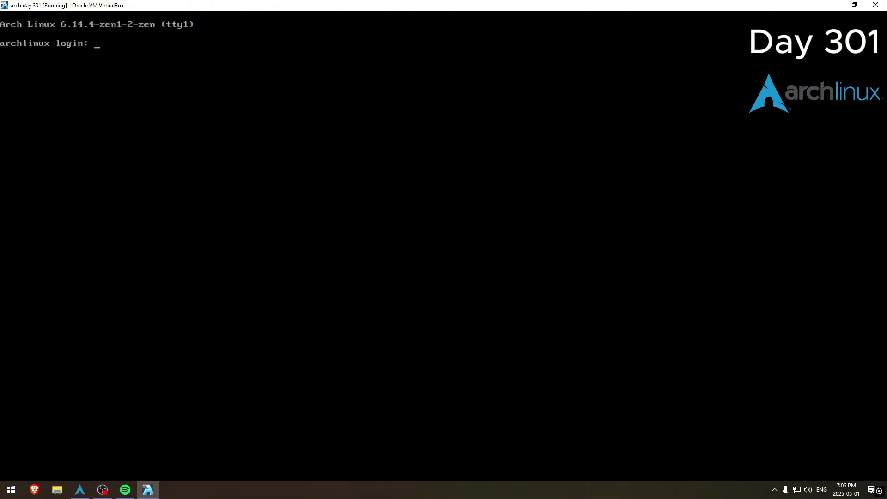
pyautogui.write('root')
# Log in as root, run screenfetch and show the rainbow dragon saying 'Day 301!'.
pyautogui.press('Return')
pyautogui.write('scre')
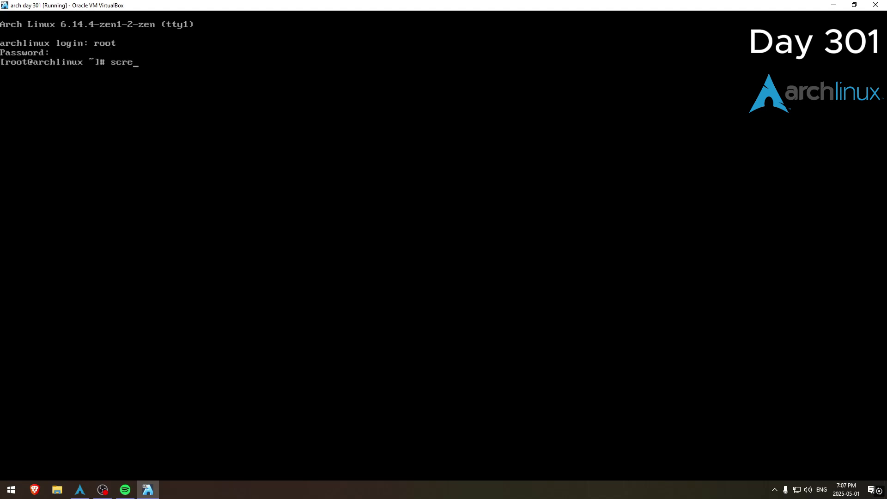
pyautogui.write('enfetch')
pyautogui.press('Return')
pyautogui.write('cowsay -f dragon ')
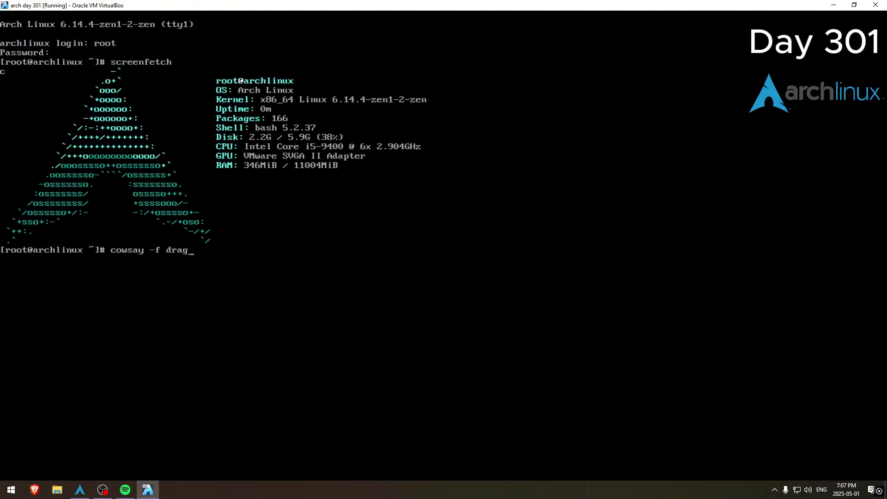
pyautogui.write('Day 3')
pyautogui.write('01! | l')
pyautogui.write('olcat')
pyautogui.press('Return')
pyautogui.write('ping 1')
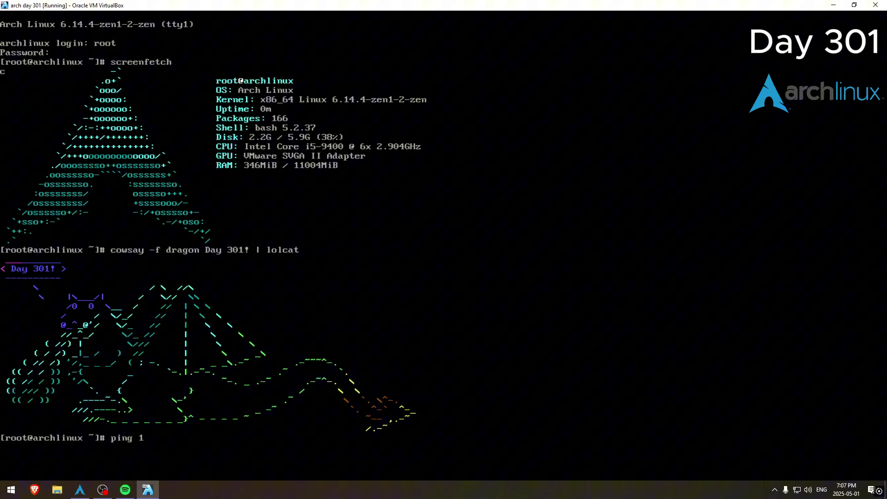
pyautogui.write('.1.1.1')
# Ping 1.1.1.1, stop it with Ctrl+C, then run 'shutdown now'.
pyautogui.press('Return')
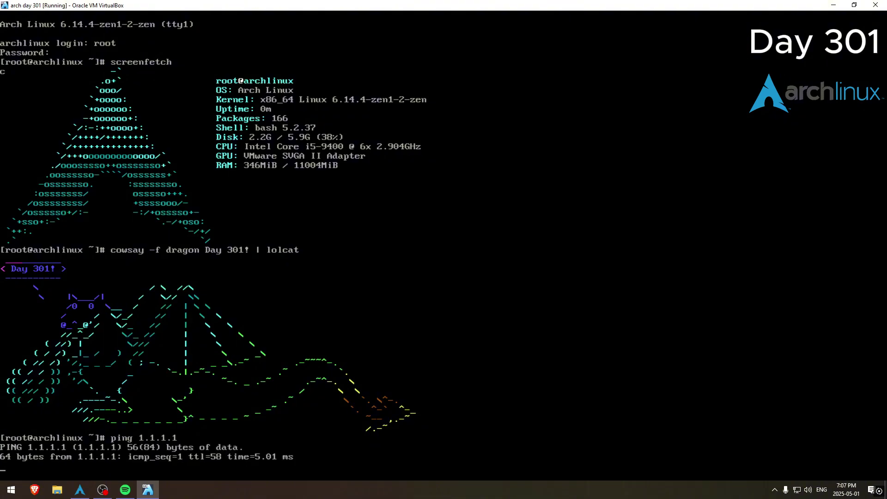
pyautogui.hotkey('ctrl', 'c')
pyautogui.write('shutd')
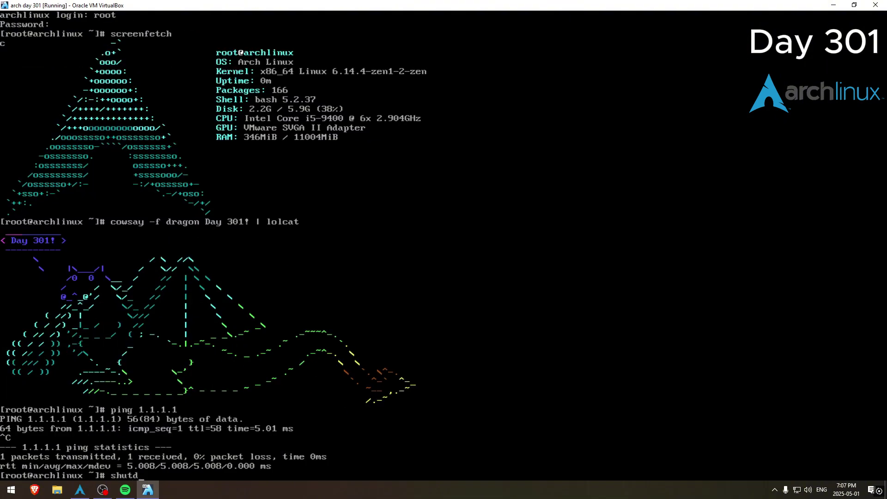
pyautogui.write('own no')
pyautogui.write('w')
pyautogui.press('Return')
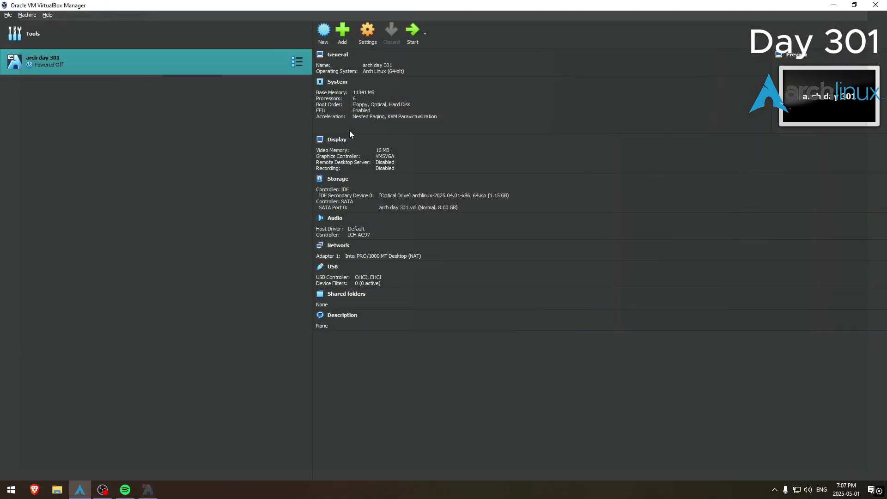
# Close VirtualBox Manager and launch Discord from the Windows search.
pyautogui.hotkey('alt', 'F4')
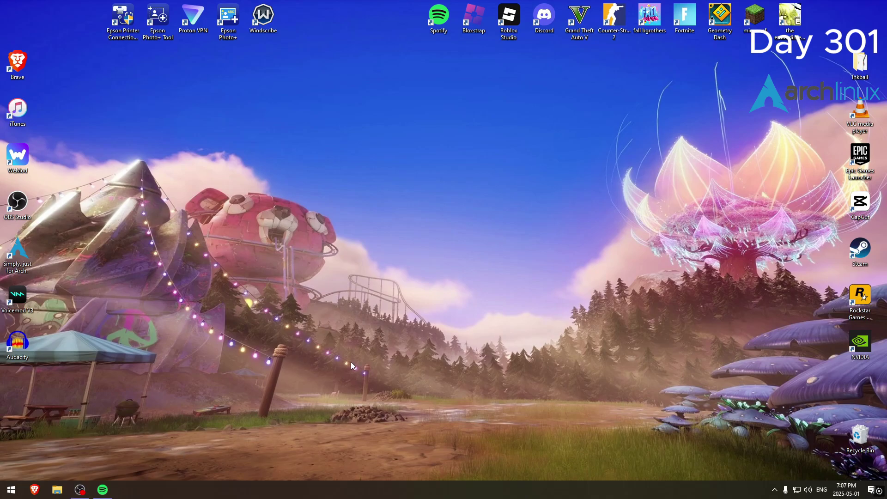
pyautogui.press('super')
pyautogui.write('discord')
pyautogui.press('Return')
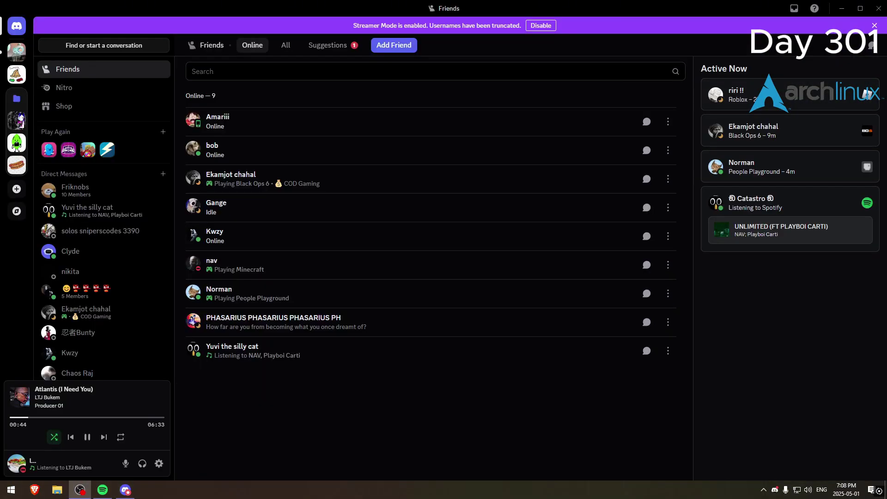
# In Lefye Central, browse #video-ideas and #yes-main, ending on #welcome.
pyautogui.click(11, 100)
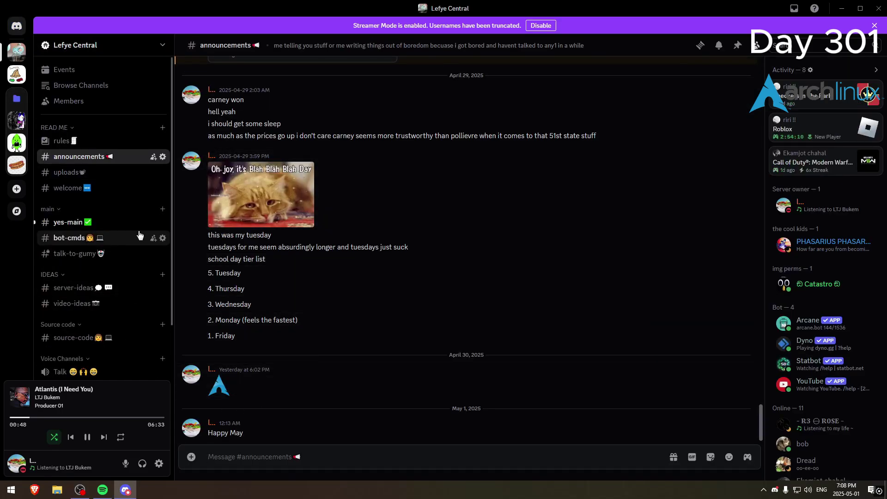
pyautogui.click(111, 303)
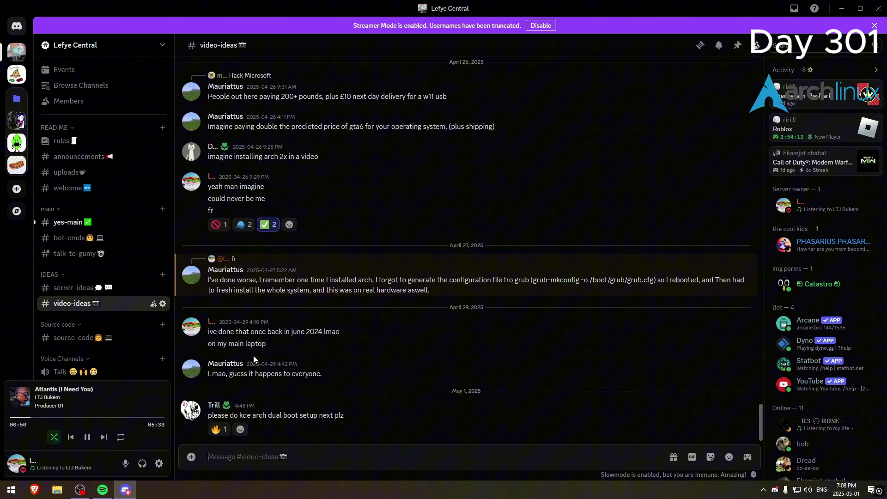
pyautogui.moveTo(333, 410)
pyautogui.moveTo(334, 410); pyautogui.dragTo(208, 416)
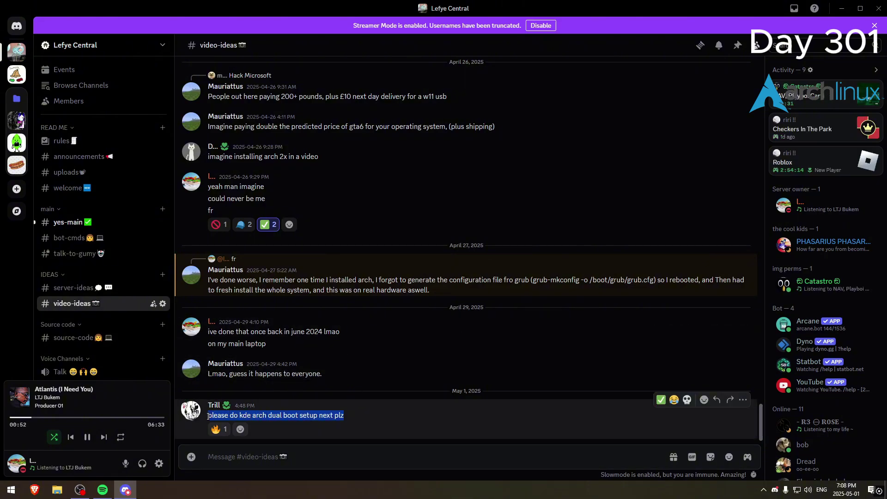
pyautogui.click(295, 397)
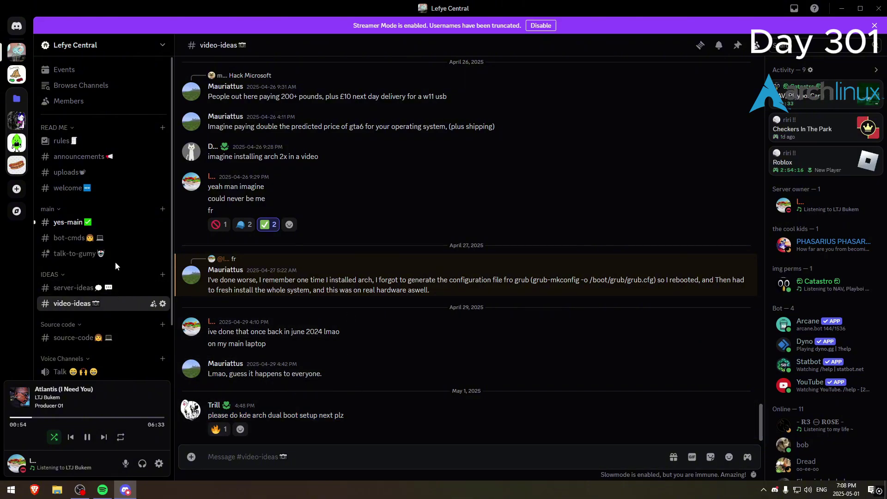
pyautogui.click(104, 221)
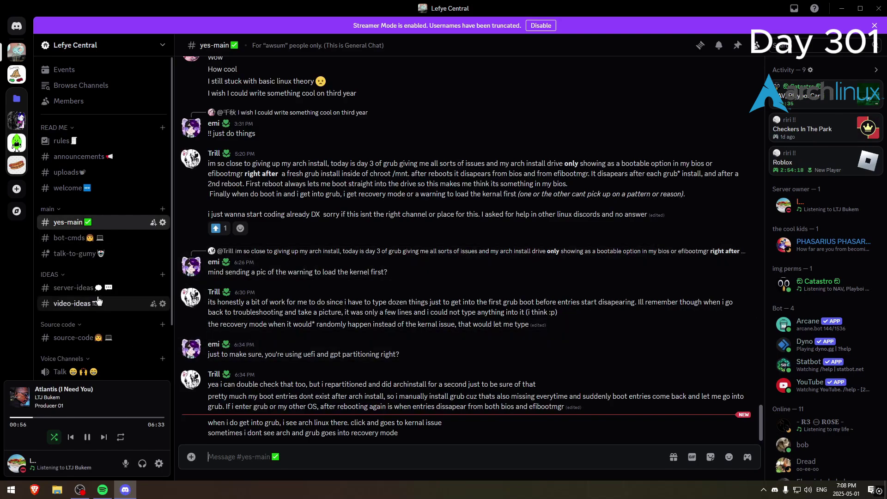
pyautogui.click(77, 303)
pyautogui.click(70, 223)
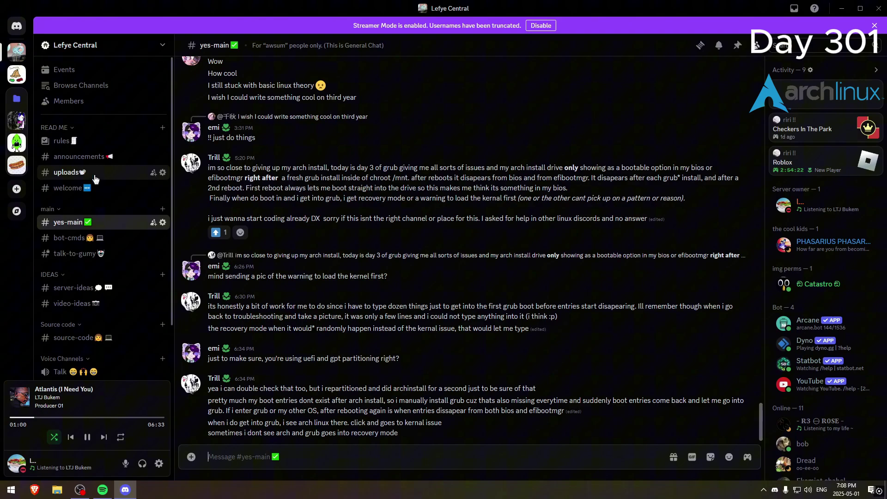
pyautogui.click(70, 187)
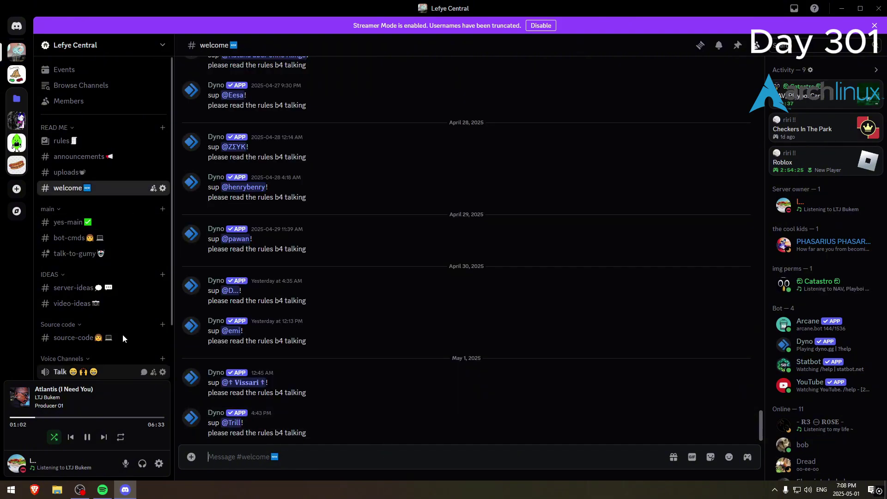
# Open Lefye Central's Server Settings from the server dropdown, close them, and minimize Discord.
pyautogui.click(90, 45)
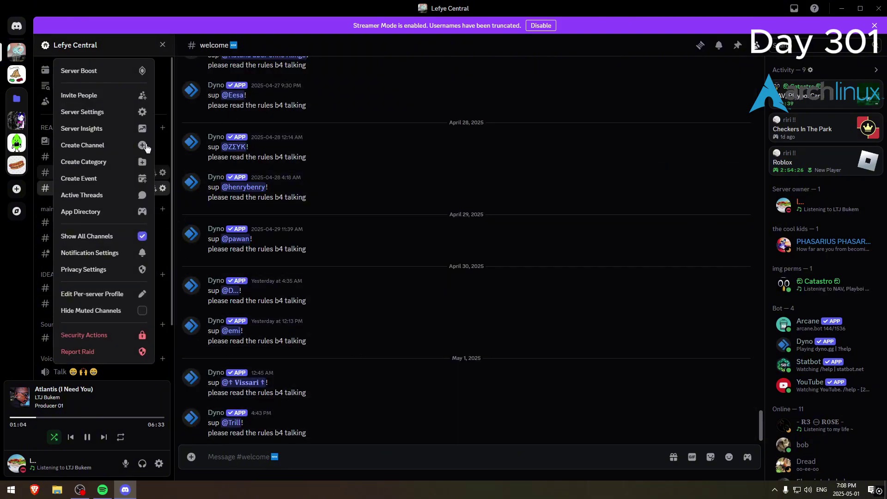
pyautogui.click(76, 112)
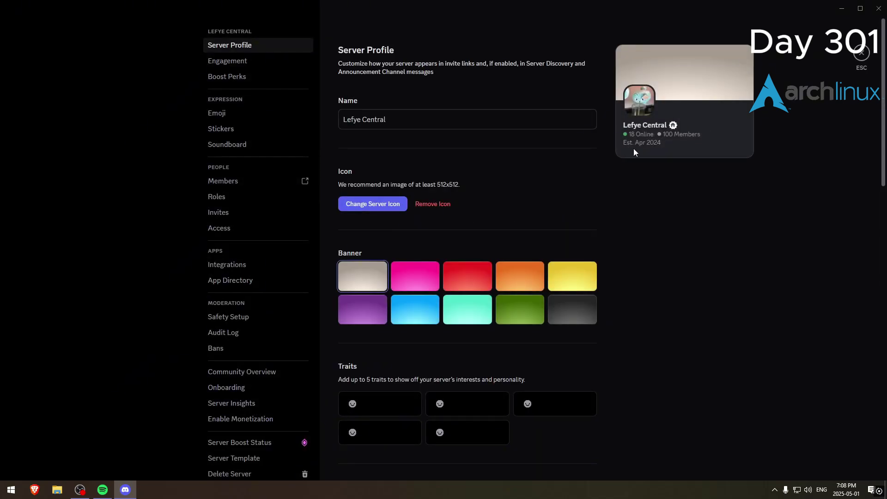
pyautogui.click(860, 54)
pyautogui.click(841, 8)
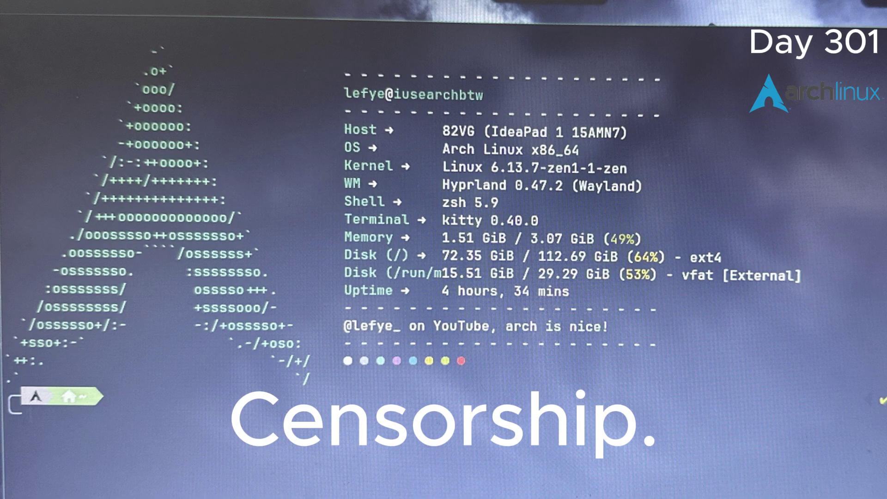
pyautogui.write('yo')
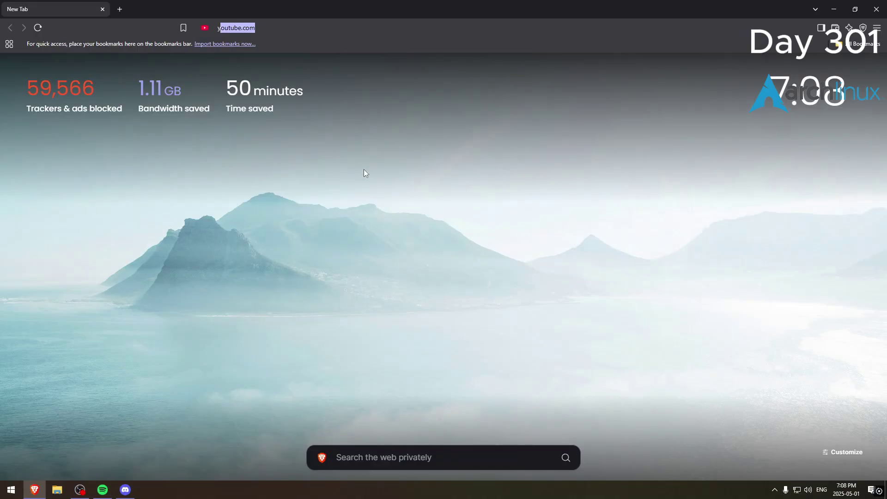
pyautogui.write('ut')
# Go to youtube.com and open the lefye channel's Videos tab from the avatar menu.
pyautogui.press('Return')
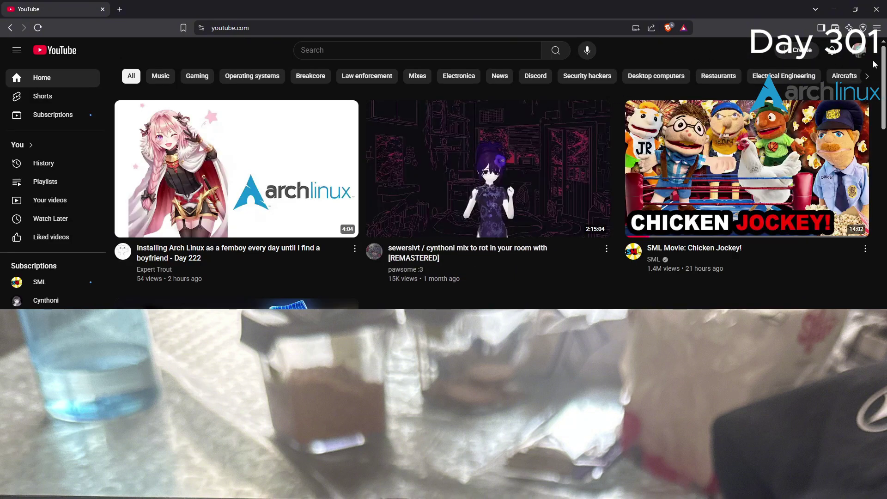
pyautogui.click(859, 61)
pyautogui.click(776, 79)
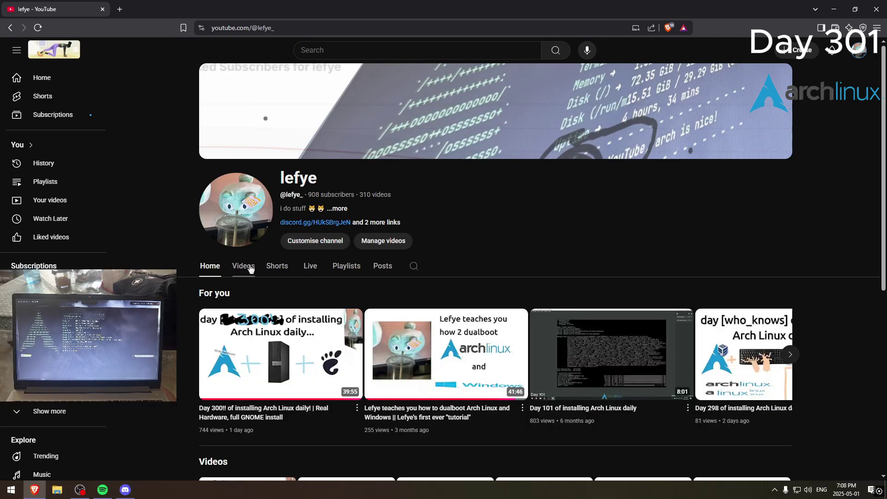
pyautogui.click(250, 267)
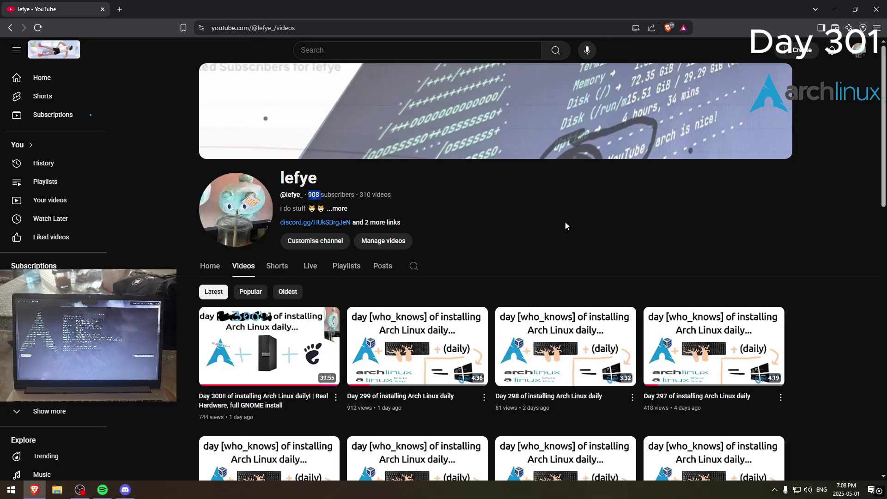
pyautogui.scroll(-2, 382, 226)
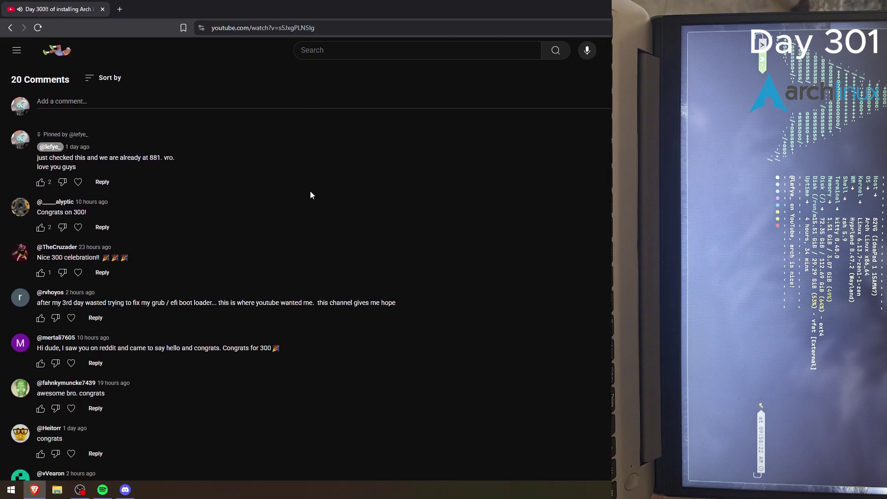
pyautogui.scroll(-2, 313, 186)
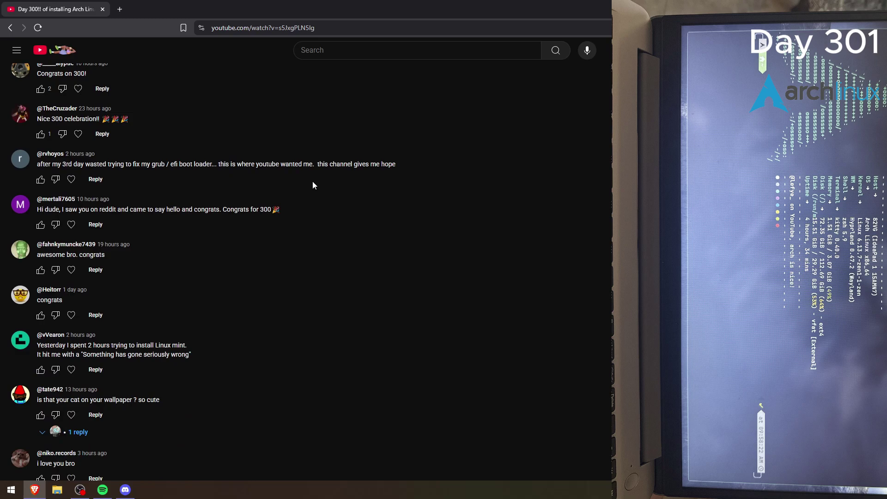
pyautogui.scroll(-3, 312, 185)
pyautogui.scroll(-5, 310, 186)
pyautogui.scroll(2, 234, 261)
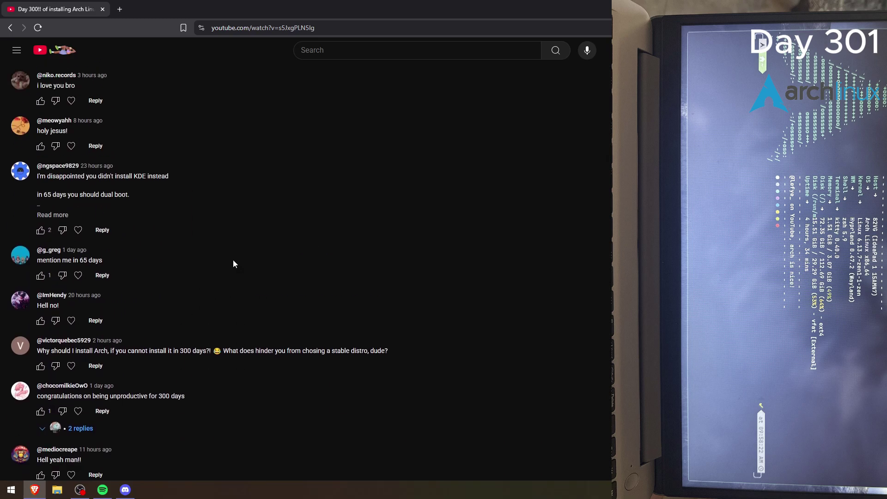
pyautogui.scroll(1, 267, 236)
pyautogui.scroll(3, 277, 250)
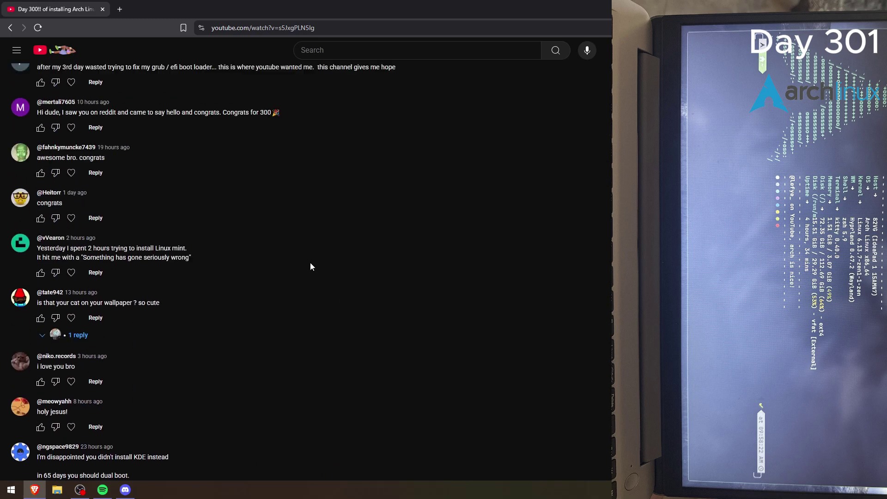
pyautogui.scroll(2, 369, 225)
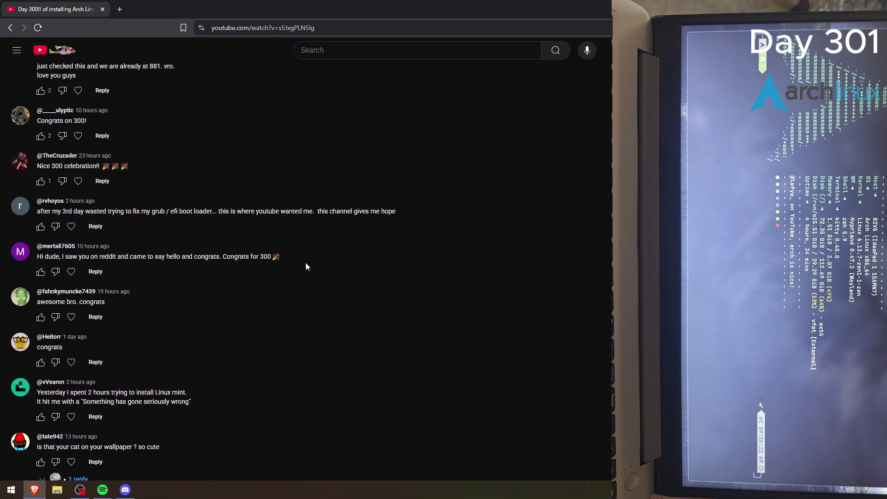
pyautogui.scroll(5, 302, 257)
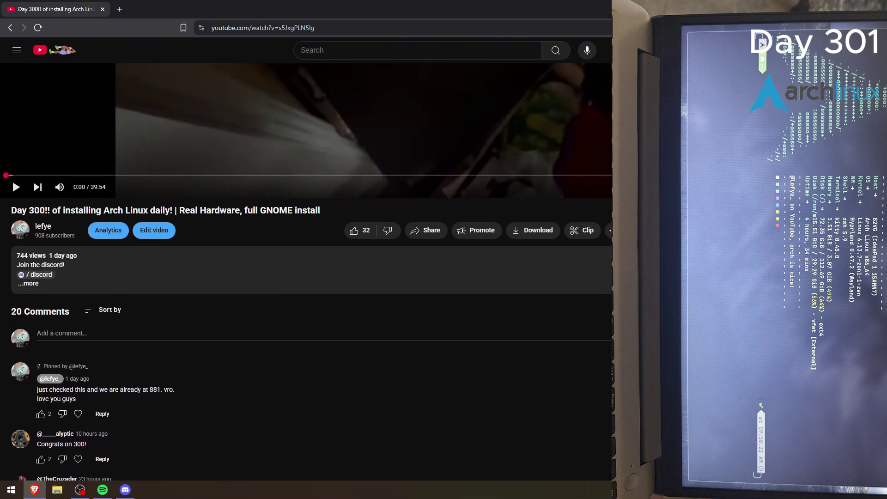